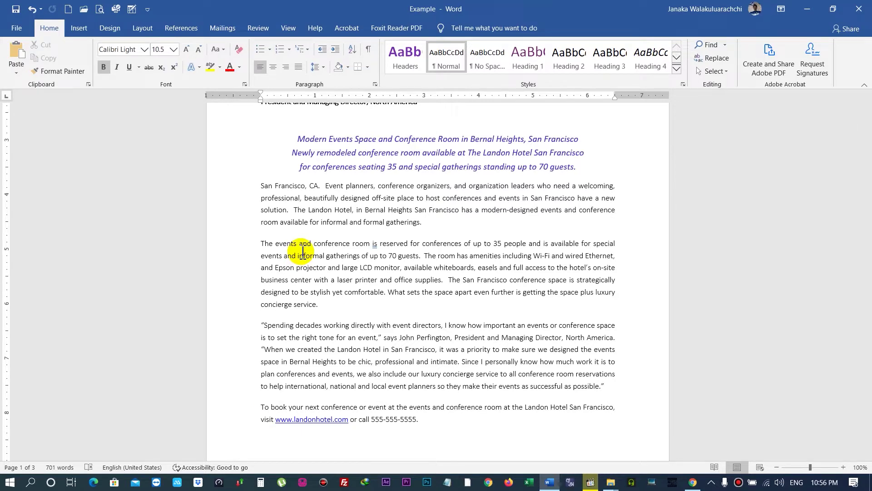
- Lay out the two paragraphs from "The events and conference room" through "as successful as possible" in two columns
{"action": "left_click_drag", "start_coordinate": [231, 252], "coordinate": [226, 395]}
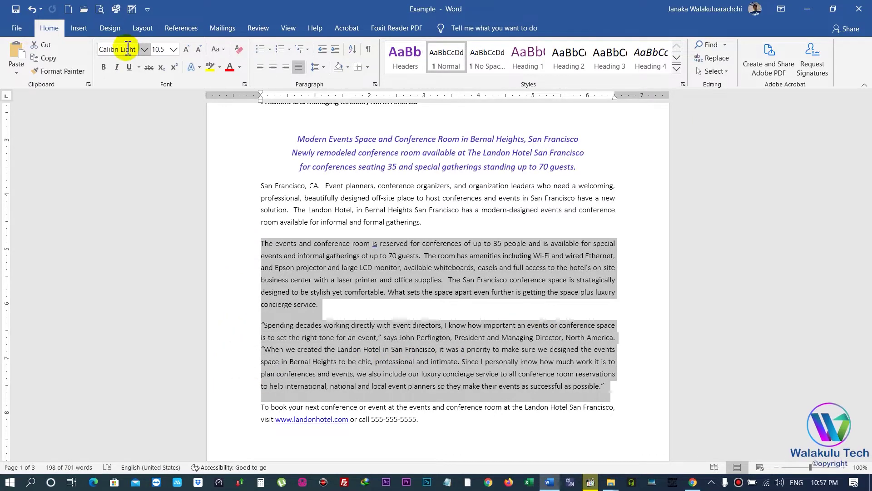
{"action": "left_click", "coordinate": [141, 28]}
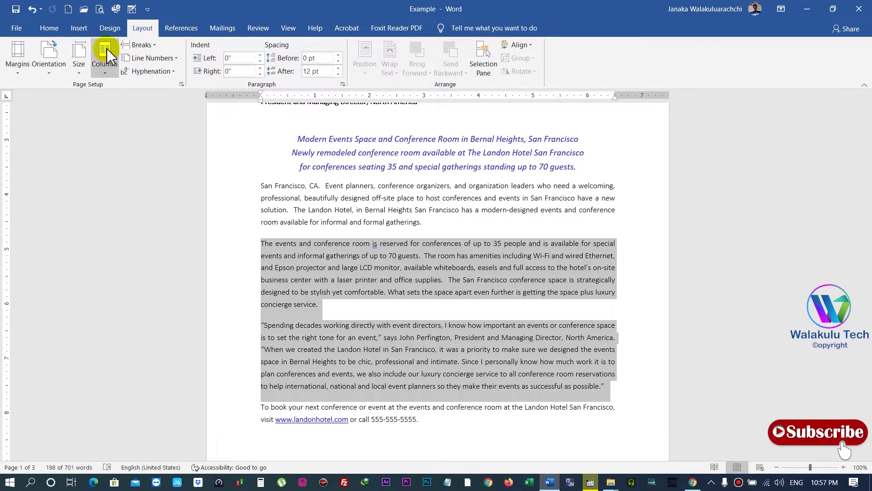
{"action": "left_click", "coordinate": [104, 75]}
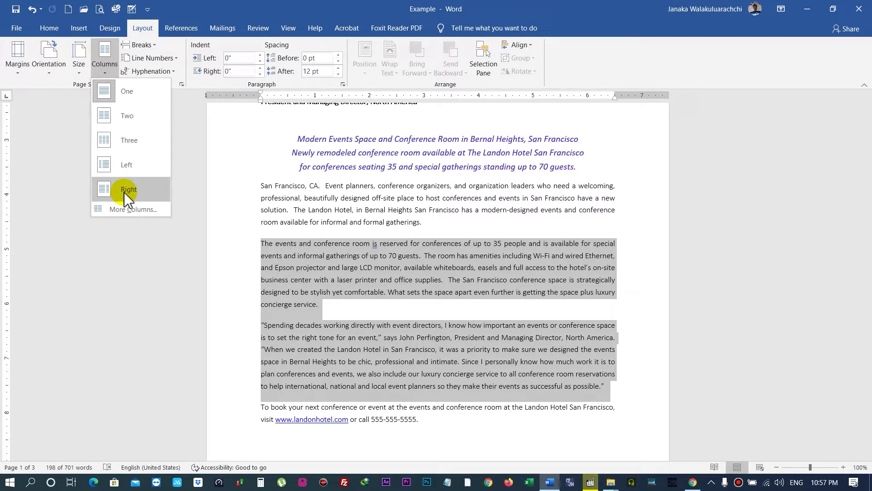
{"action": "left_click", "coordinate": [128, 118]}
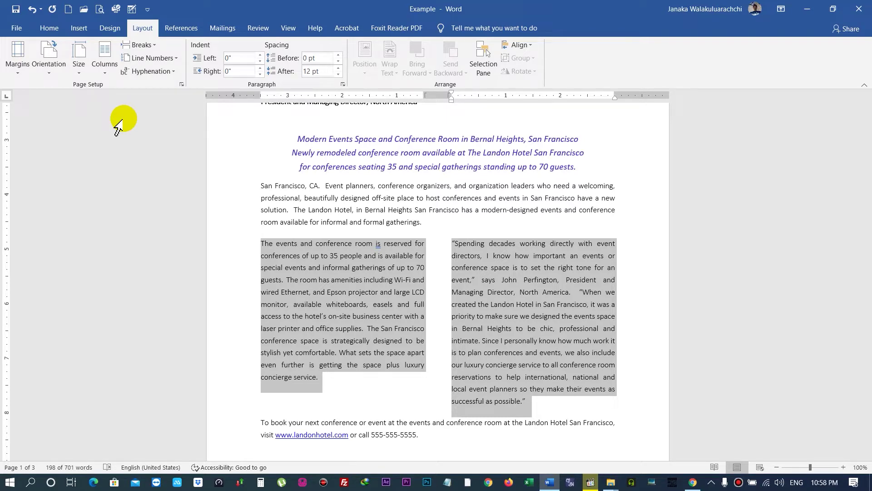
- Change the two selected paragraphs to three columns and return them to a single-column layout
{"action": "left_click", "coordinate": [104, 66]}
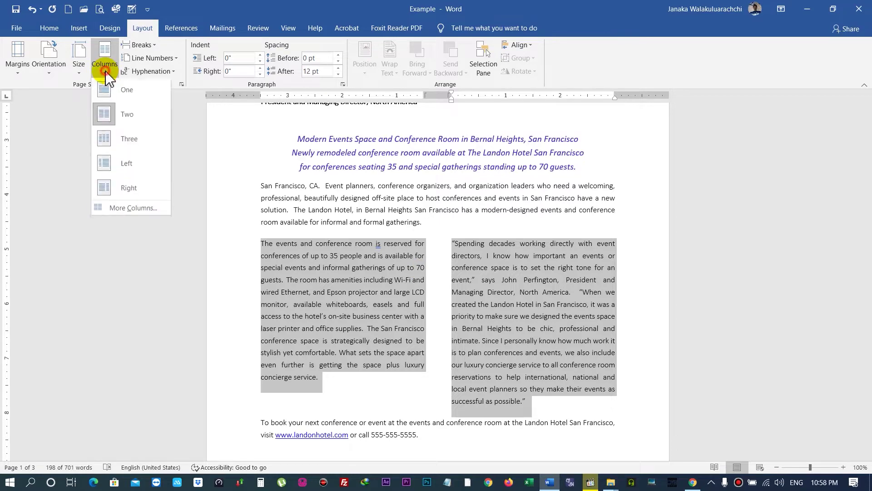
{"action": "left_click", "coordinate": [112, 143]}
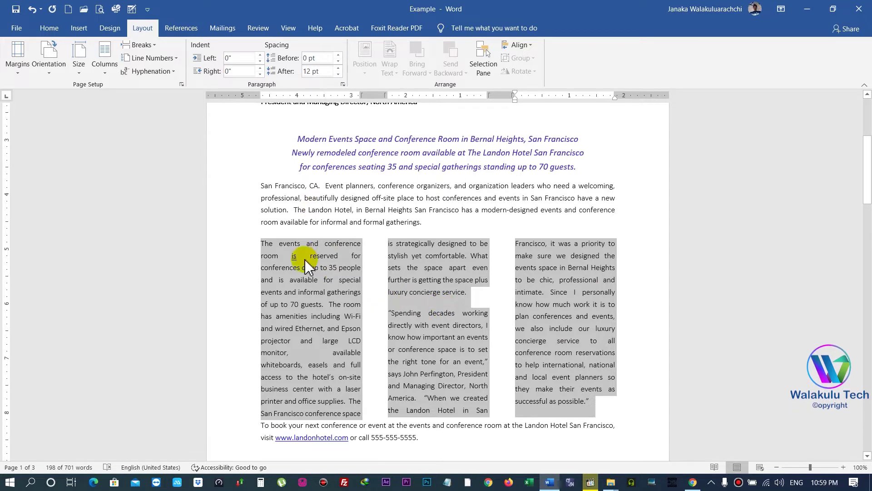
{"action": "left_click", "coordinate": [103, 70]}
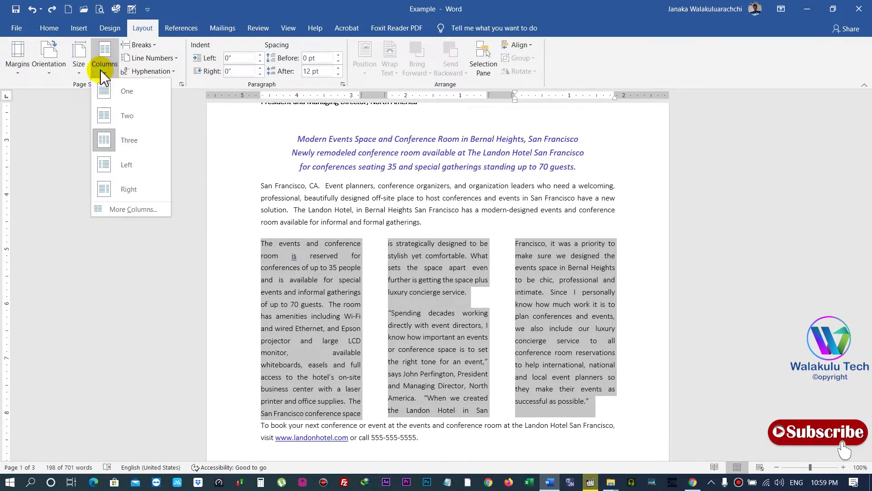
{"action": "left_click", "coordinate": [111, 92]}
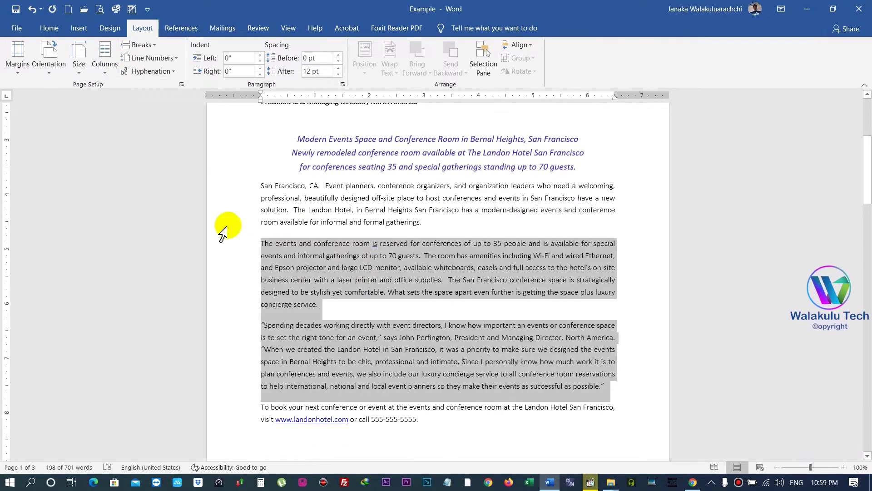
- Lay out the three body paragraphs from "San Francisco, CA." through "as successful as possible" in two columns
{"action": "left_click_drag", "start_coordinate": [236, 193], "coordinate": [239, 394]}
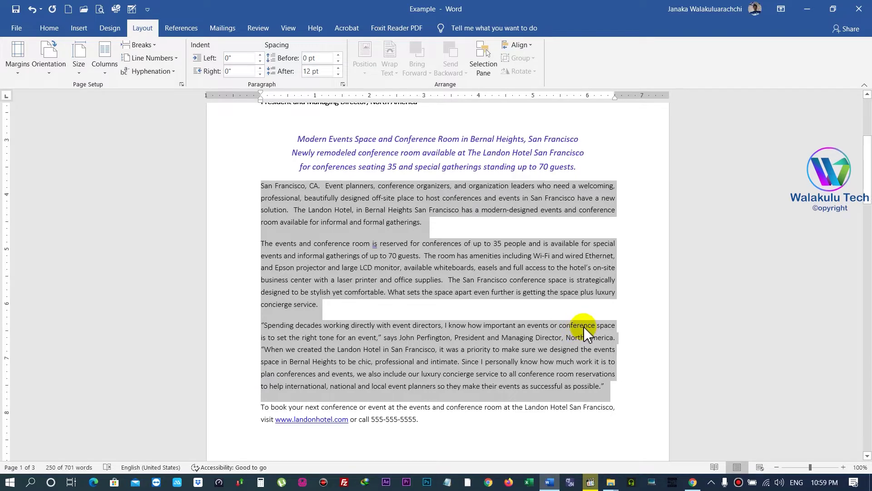
{"action": "left_click", "coordinate": [103, 71]}
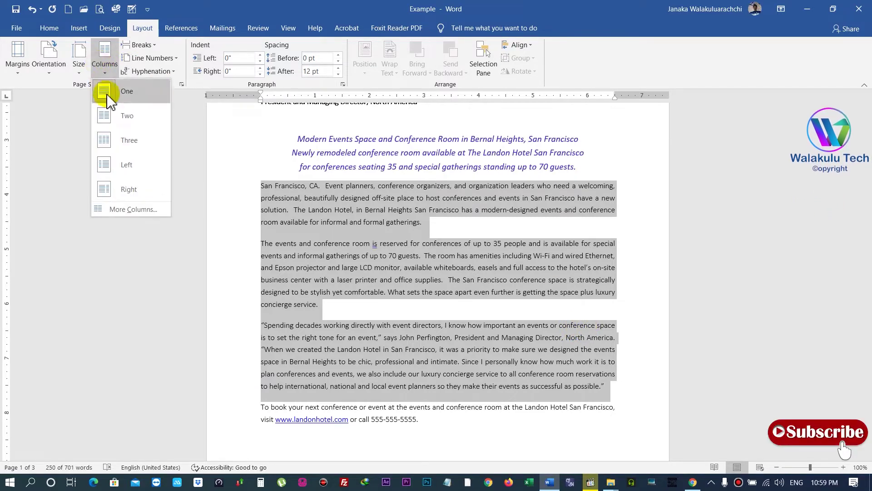
{"action": "left_click", "coordinate": [128, 119]}
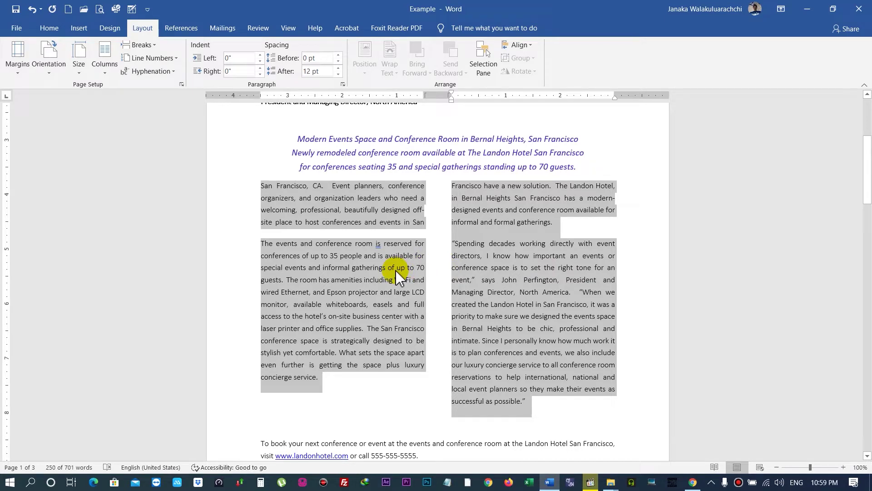
- Open the detailed column settings for the selection, try three columns and set the number of columns back to 2
{"action": "left_click", "coordinate": [107, 68]}
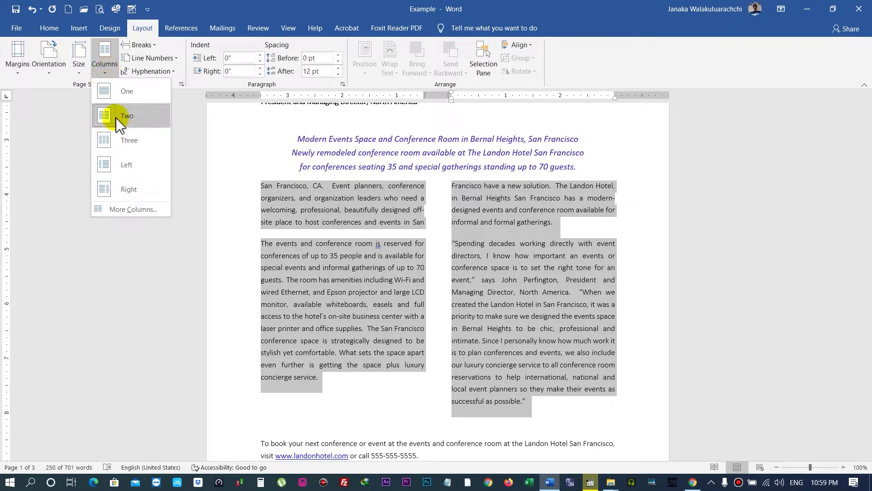
{"action": "left_click", "coordinate": [127, 210]}
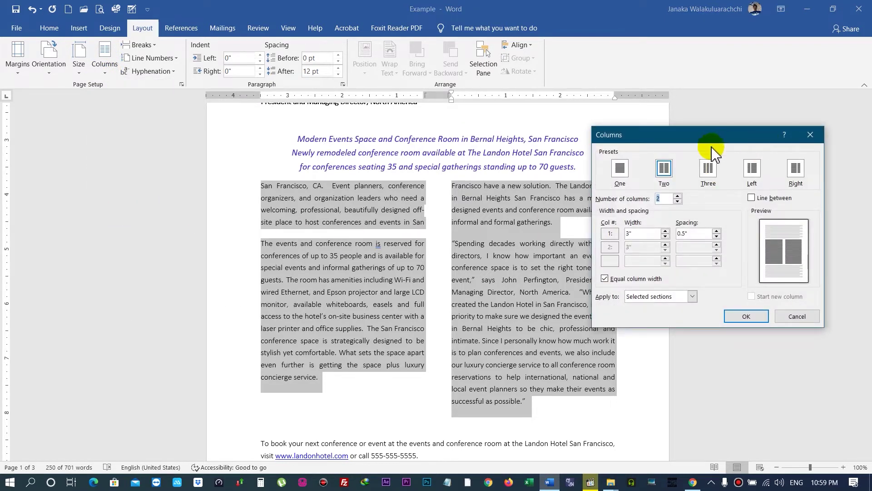
{"action": "left_click_drag", "start_coordinate": [720, 144], "coordinate": [671, 117]}
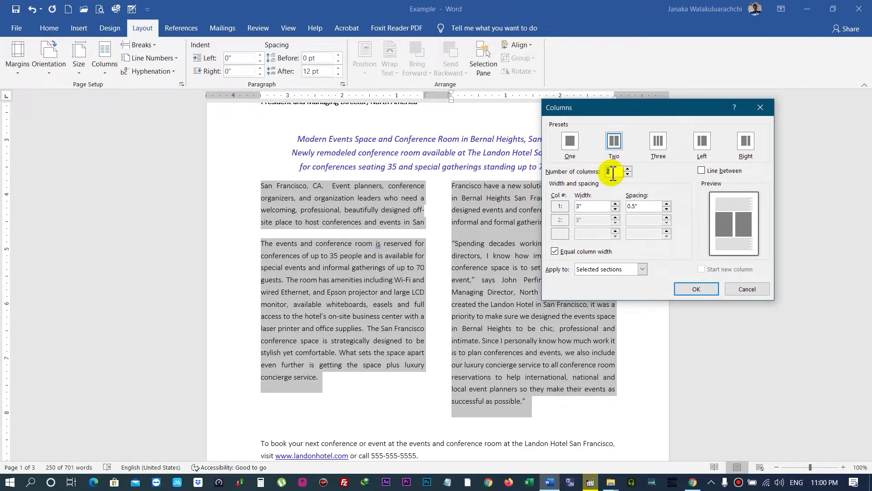
{"action": "left_click_drag", "start_coordinate": [645, 115], "coordinate": [724, 82]}
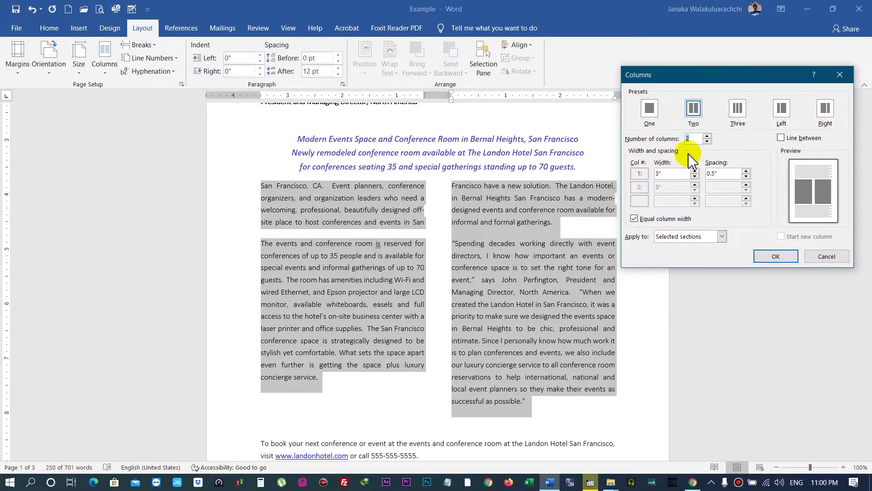
{"action": "left_click", "coordinate": [707, 135]}
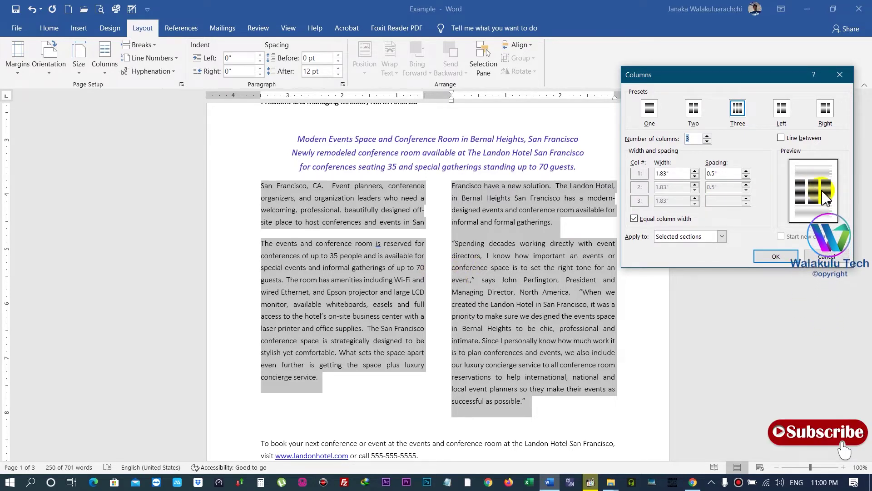
{"action": "left_click", "coordinate": [707, 141]}
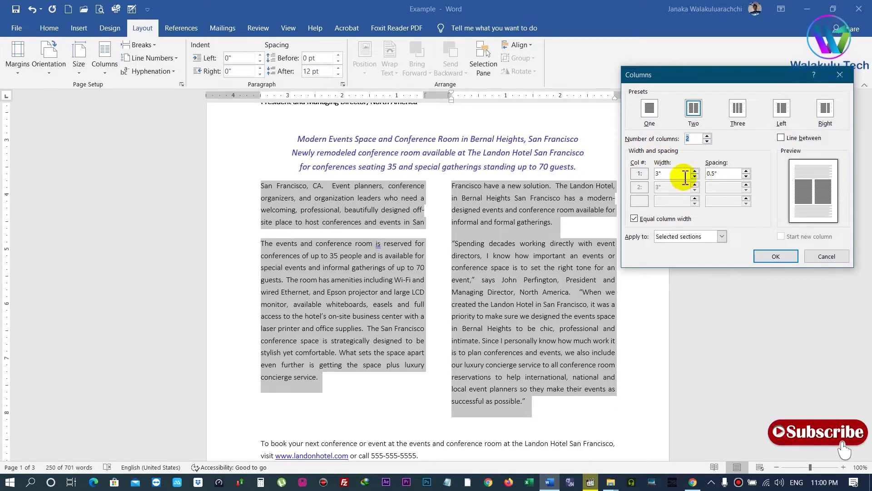
- Reduce the column spacing to 0.3" and turn off equal column width
{"action": "key", "text": "Tab"}
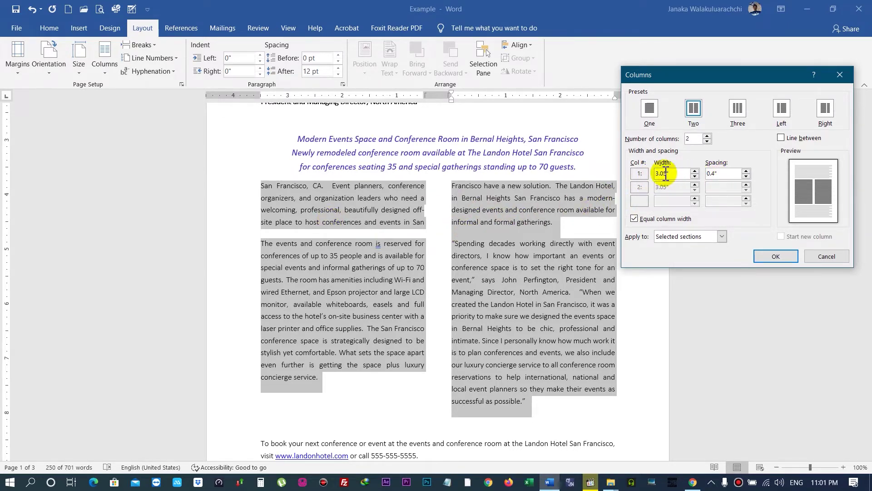
{"action": "left_click", "coordinate": [746, 177]}
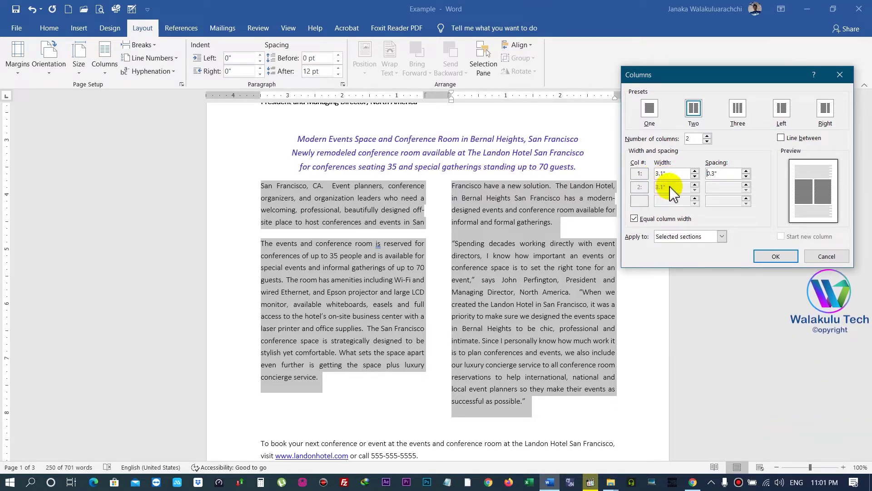
{"action": "left_click", "coordinate": [635, 219]}
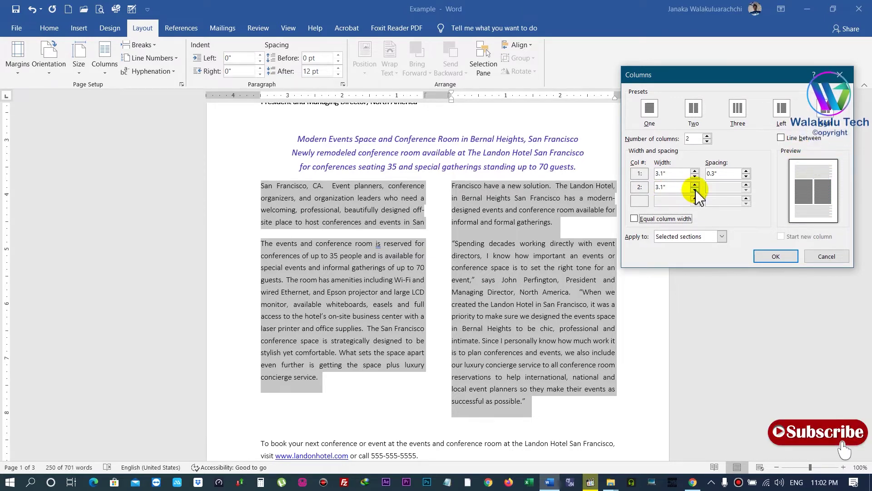
- Restore equal column width, add a line between the columns, and apply the settings to the selected sections
{"action": "left_click", "coordinate": [722, 174]}
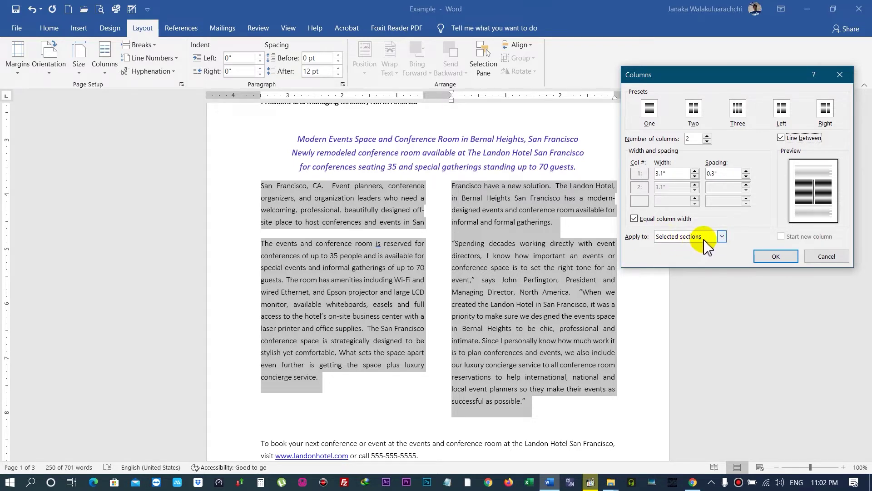
{"action": "left_click", "coordinate": [721, 236]}
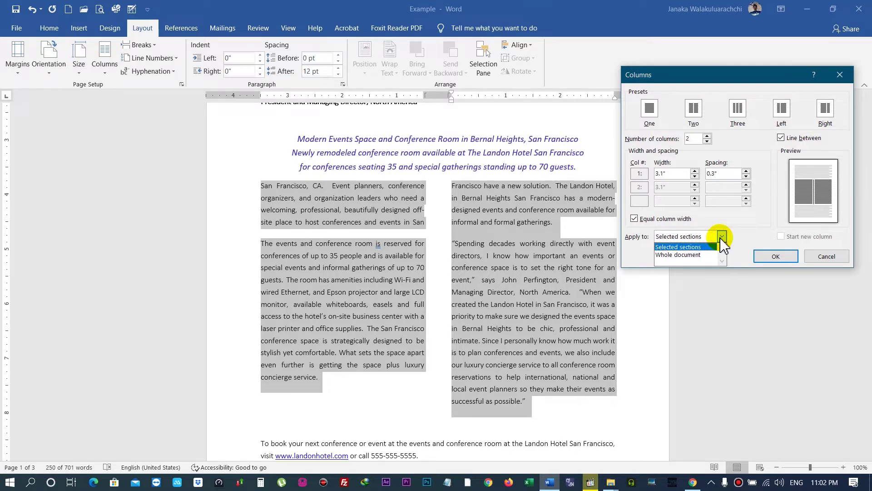
{"action": "left_click", "coordinate": [687, 248]}
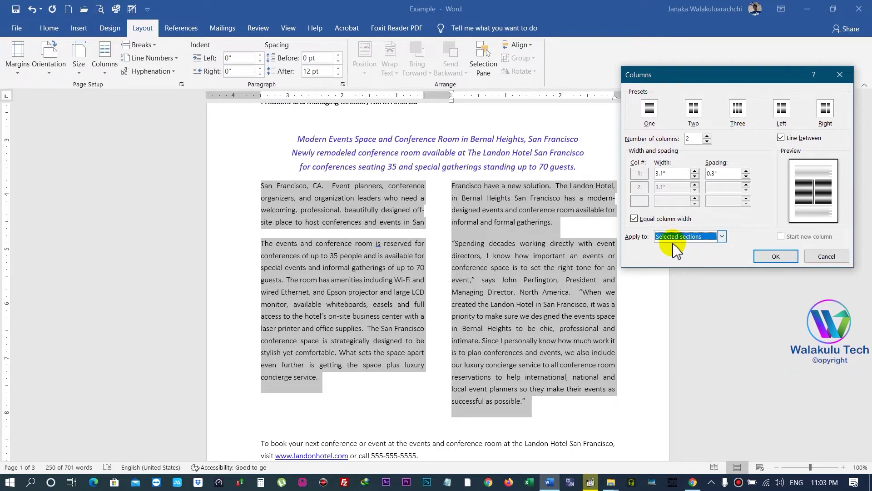
{"action": "left_click", "coordinate": [768, 257]}
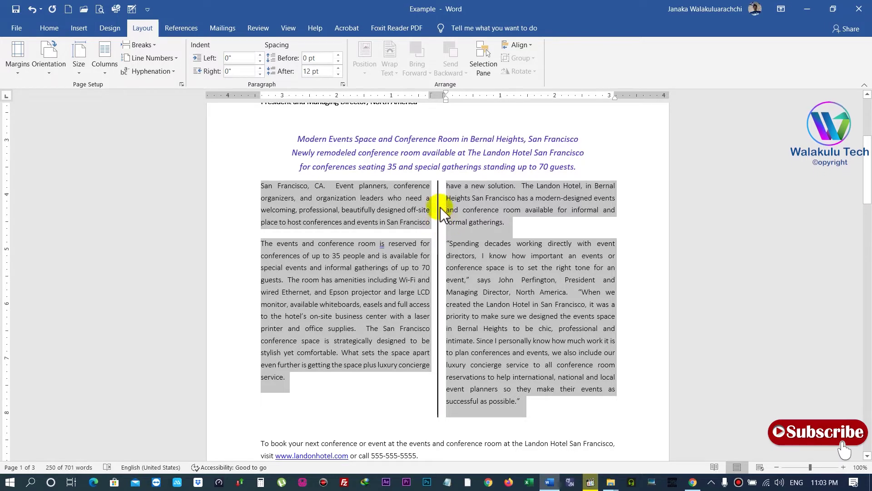
- Insert a column break before the sentence starting "The San Francisco conference space"
{"action": "left_click", "coordinate": [467, 370]}
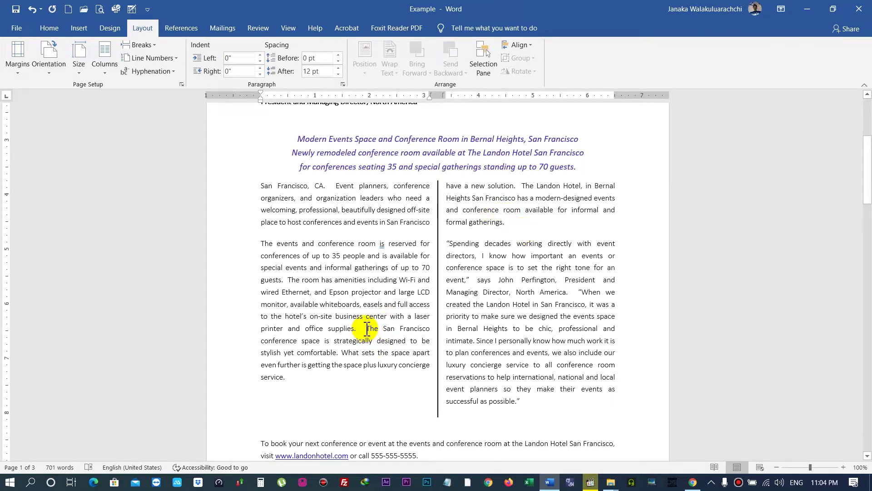
{"action": "left_click", "coordinate": [151, 46]}
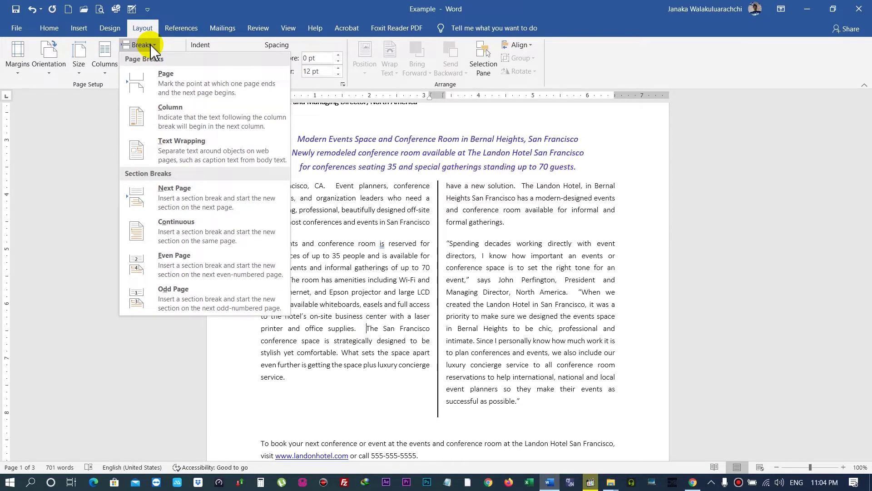
{"action": "left_click", "coordinate": [184, 120]}
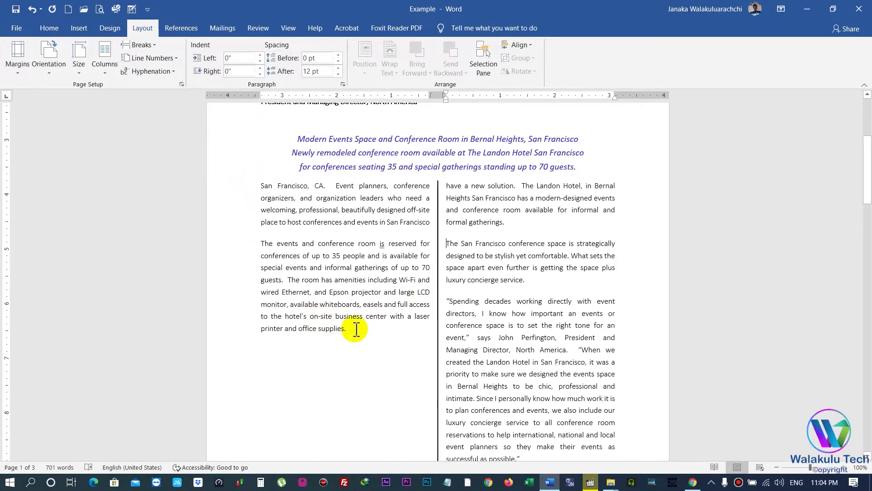
- Delete the column break after "office supplies." to rejoin the second paragraph
{"action": "scroll", "coordinate": [358, 318], "scroll_direction": "down", "scroll_amount": 2}
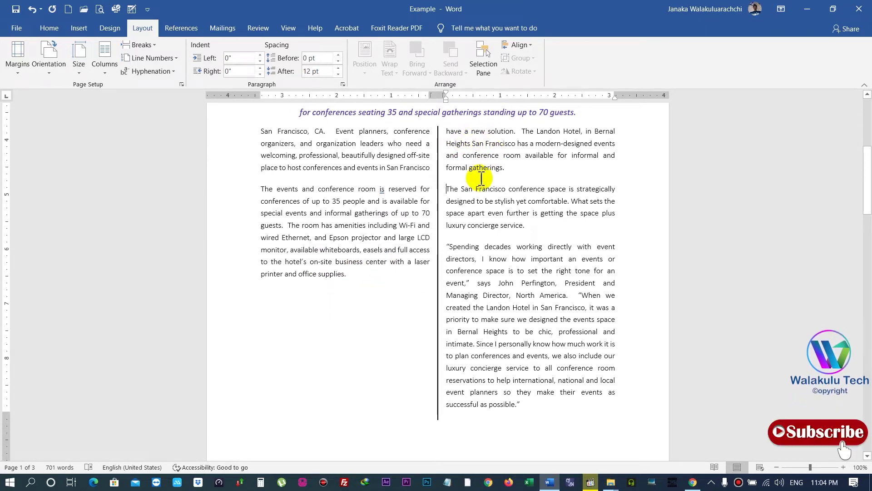
{"action": "scroll", "coordinate": [484, 168], "scroll_direction": "up", "scroll_amount": 2}
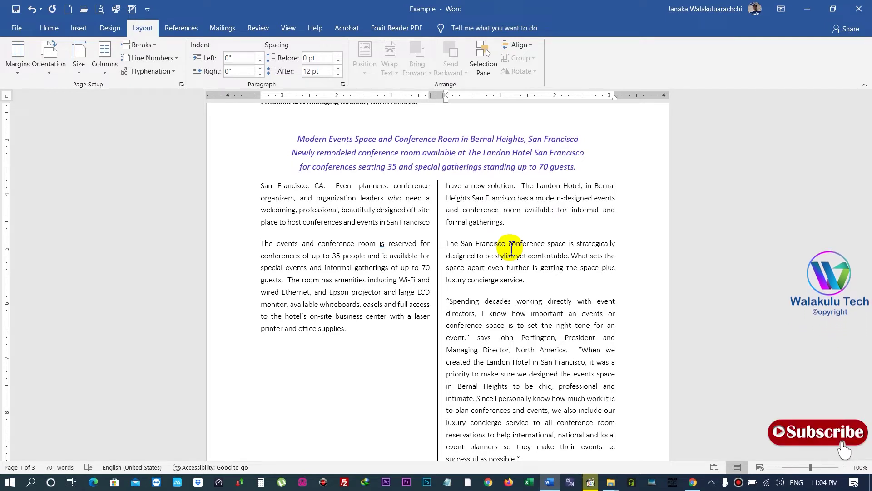
{"action": "left_click", "coordinate": [352, 329]}
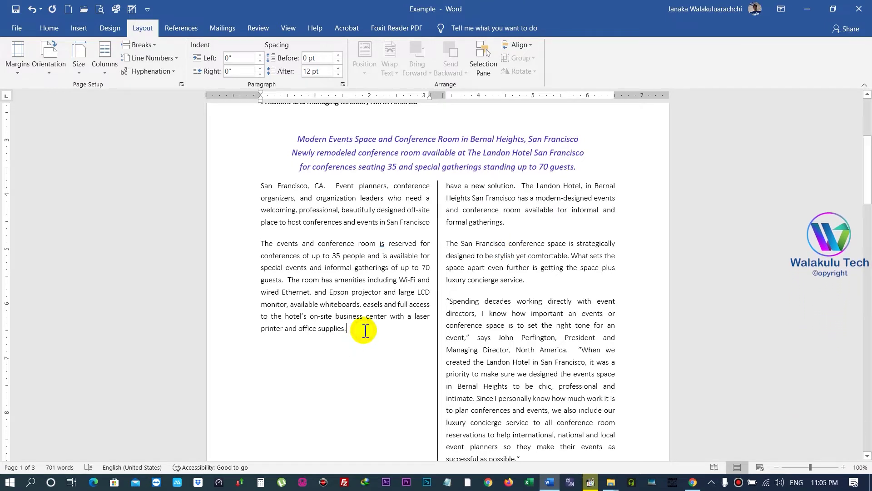
{"action": "key", "text": "Delete"}
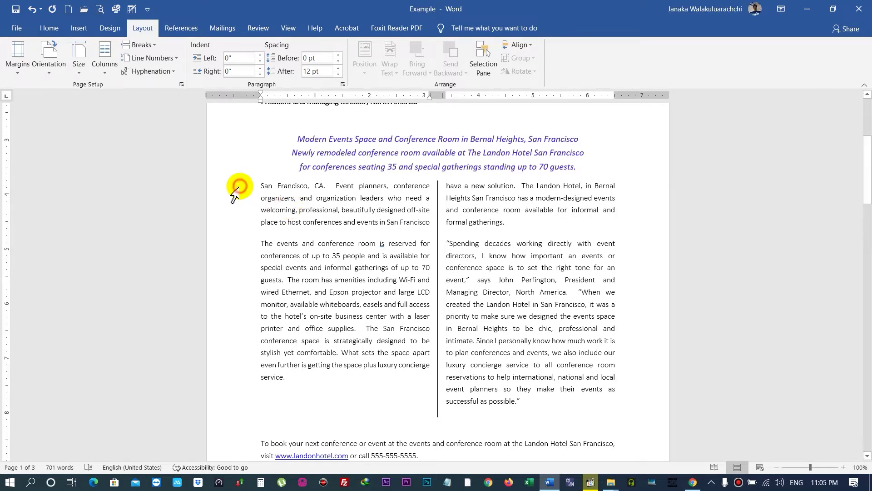
- Reset the three body paragraphs to a single column and clear the text selection
{"action": "left_click_drag", "start_coordinate": [234, 195], "coordinate": [521, 404]}
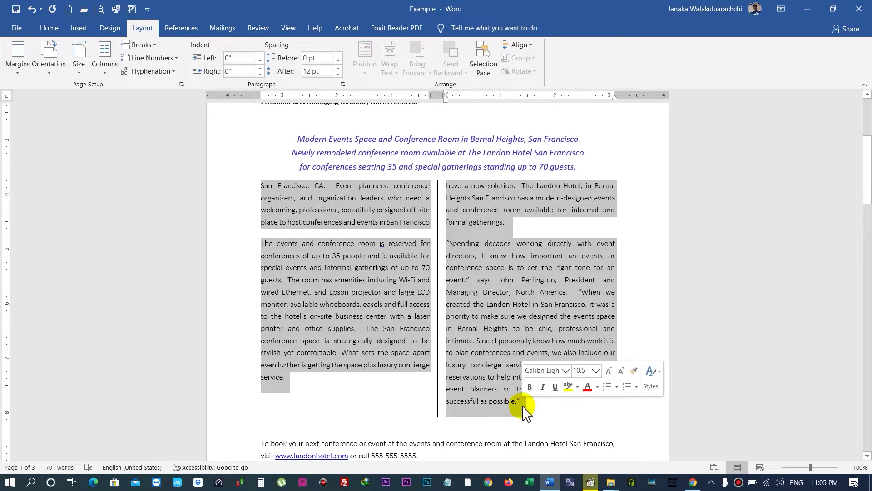
{"action": "left_click", "coordinate": [105, 75]}
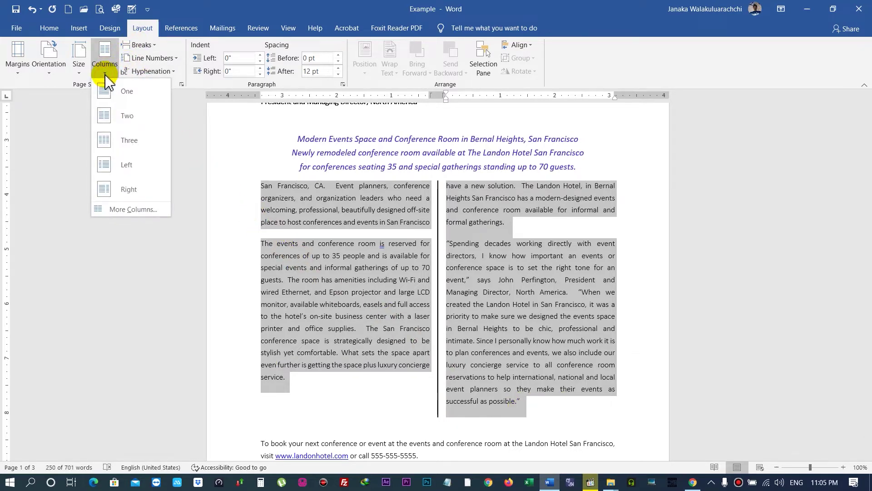
{"action": "left_click", "coordinate": [114, 92]}
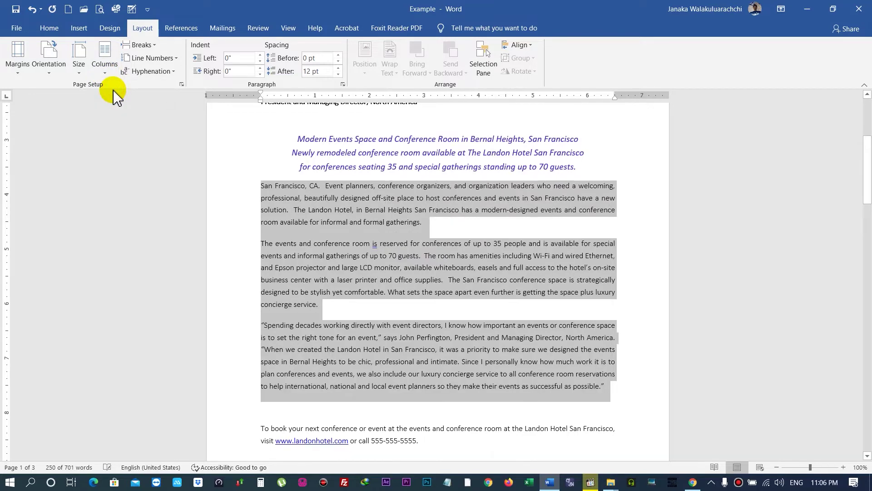
{"action": "left_click", "coordinate": [571, 354]}
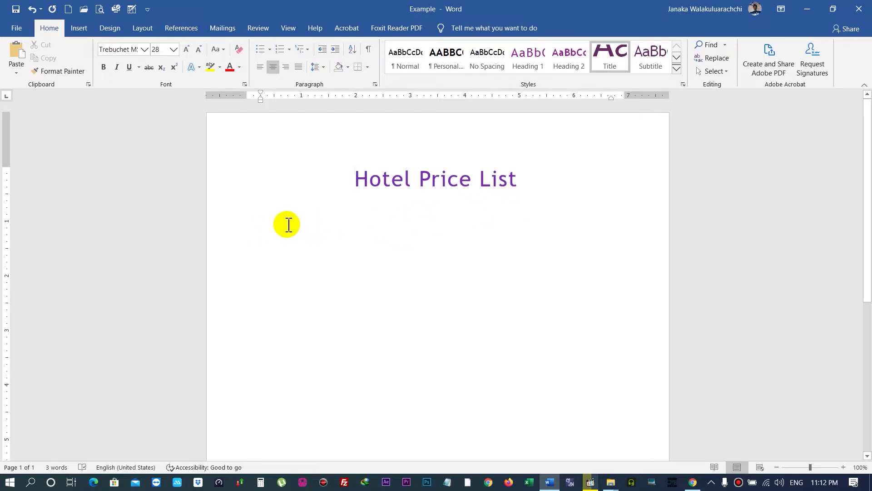
- Place the insertion point at the start of the empty line below the "Hotel Price List" title
{"action": "double_click", "coordinate": [264, 215]}
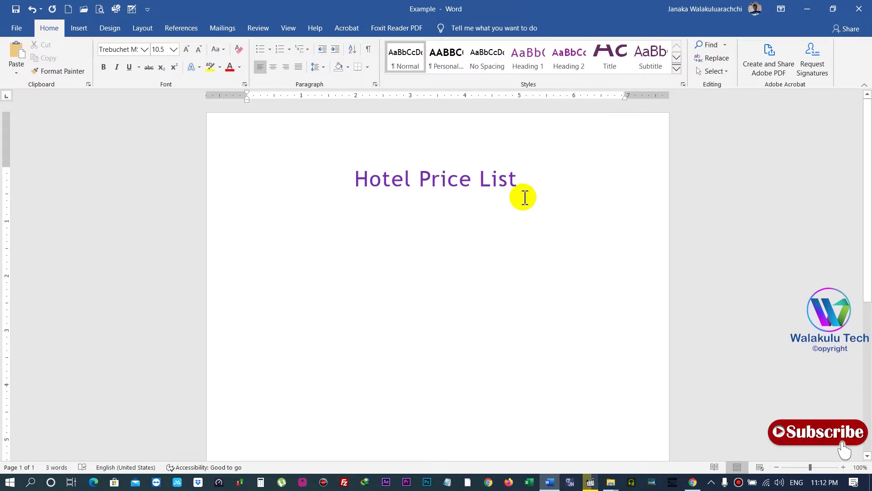
{"action": "left_click", "coordinate": [520, 180]}
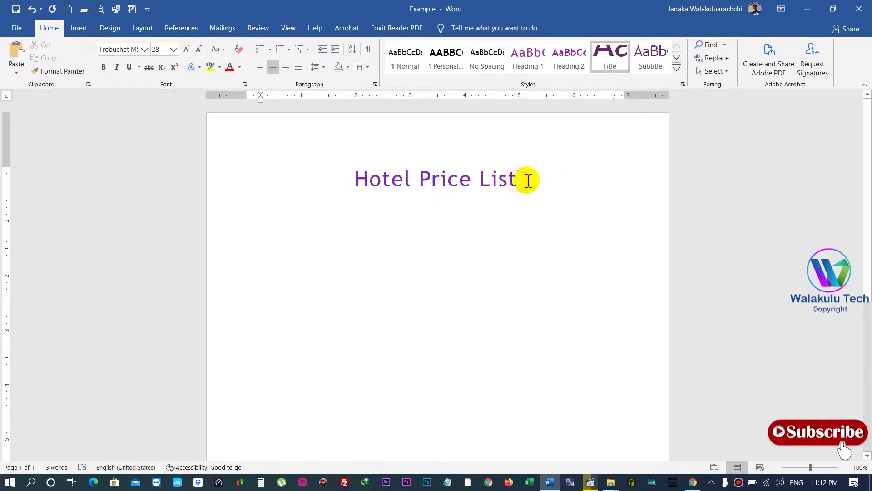
{"action": "double_click", "coordinate": [252, 218]}
{"action": "left_click", "coordinate": [251, 219]}
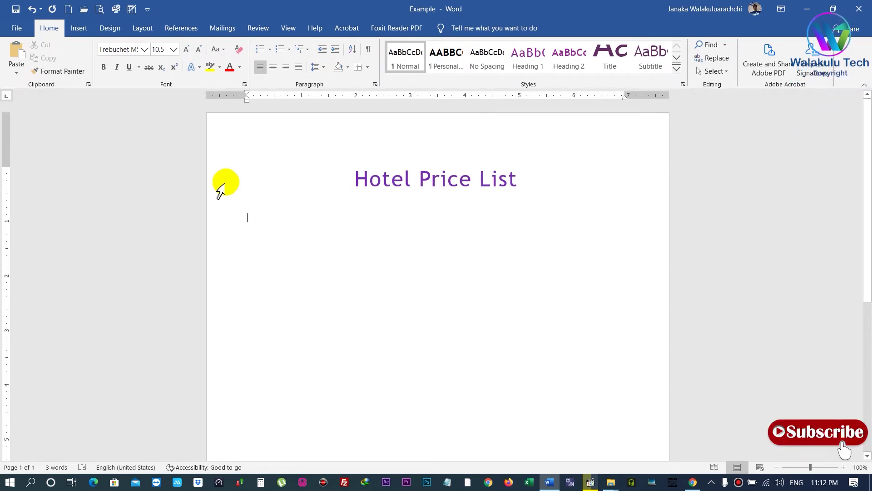
- Examine the table size grid and the Insert Table options for size and AutoFit behavior without inserting a table
{"action": "left_click", "coordinate": [79, 29]}
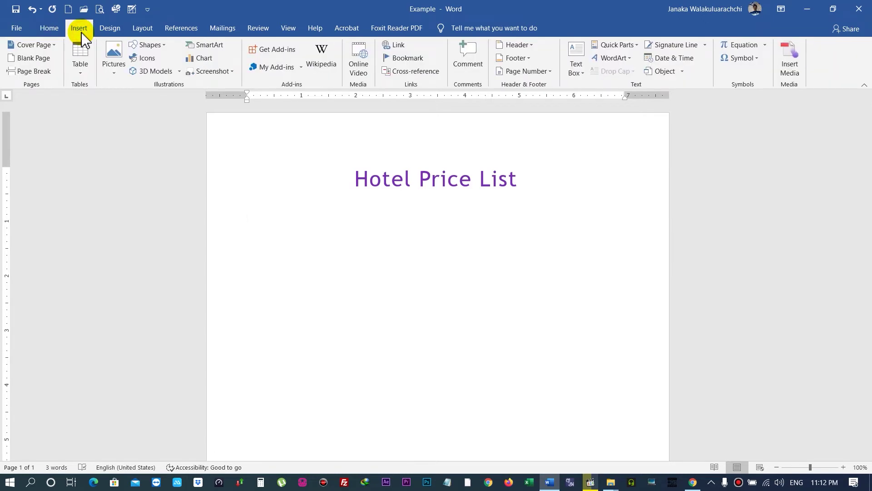
{"action": "left_click", "coordinate": [84, 67]}
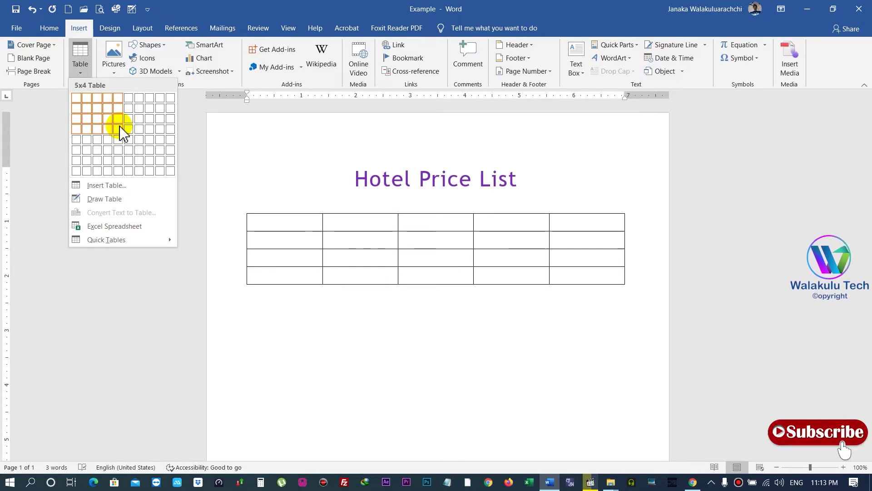
{"action": "left_click", "coordinate": [112, 240]}
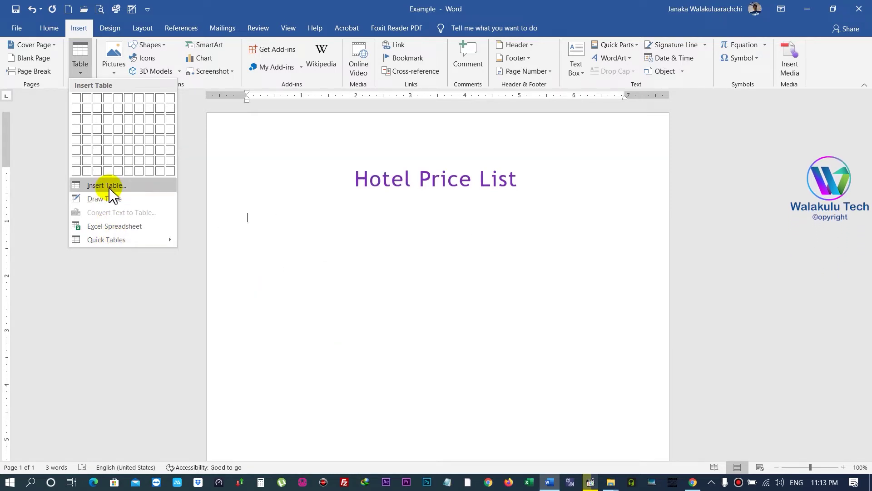
{"action": "left_click", "coordinate": [109, 186]}
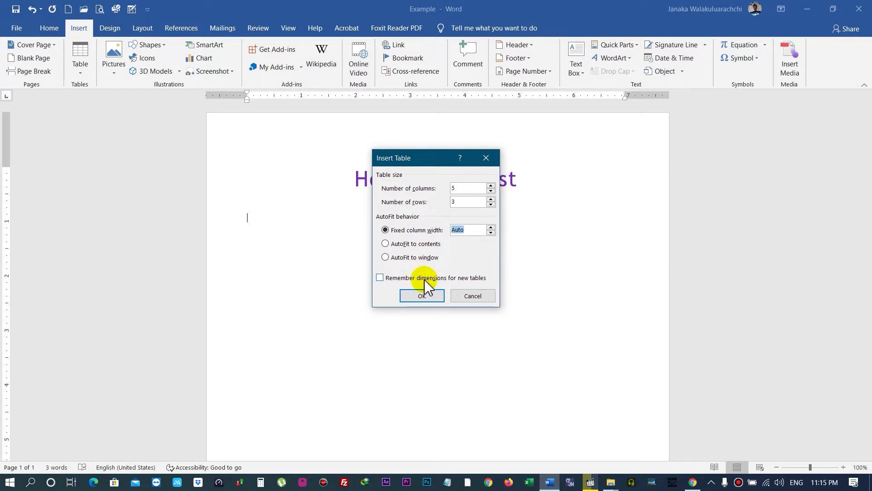
{"action": "left_click", "coordinate": [482, 297]}
- Browse the built-in Quick Tables gallery, from the calendar designs to the tables with subheads
{"action": "left_click", "coordinate": [80, 64]}
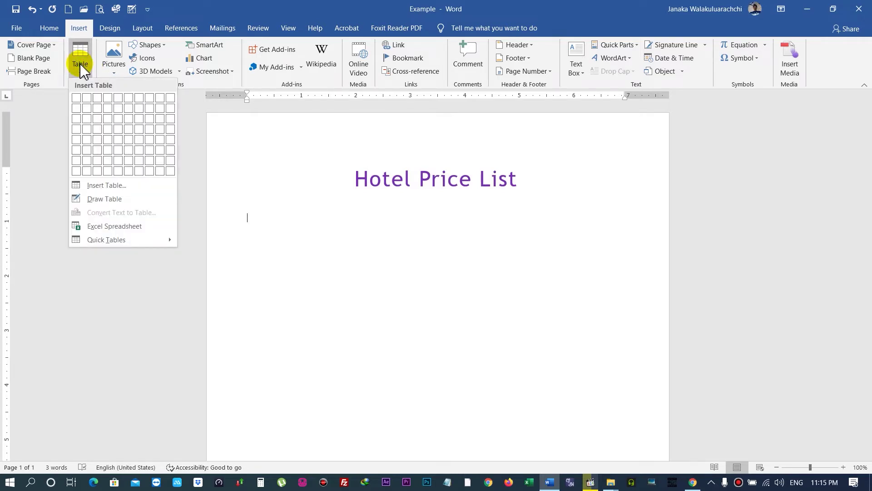
{"action": "mouse_move", "coordinate": [108, 246]}
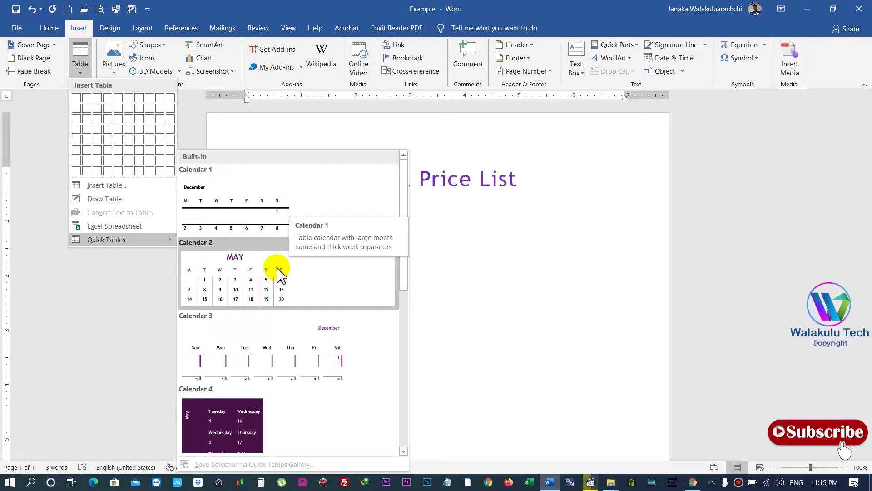
{"action": "scroll", "coordinate": [284, 275], "scroll_direction": "down", "scroll_amount": 5}
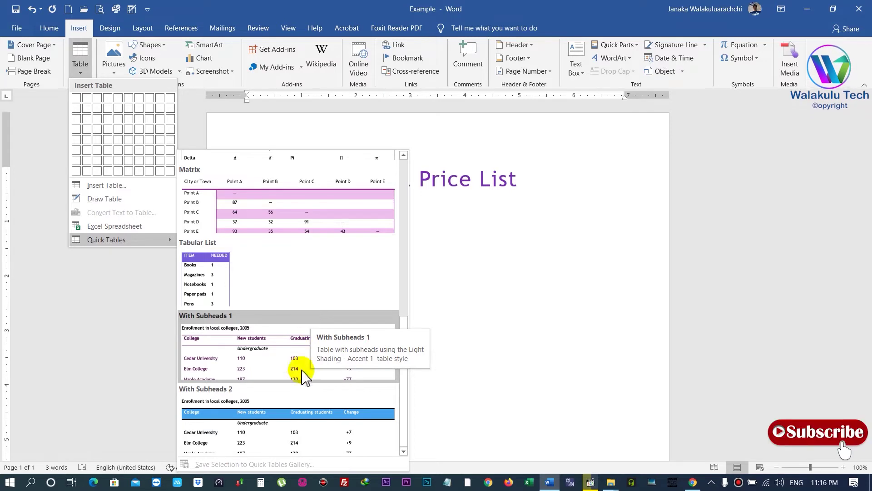
{"action": "scroll", "coordinate": [311, 400], "scroll_direction": "up", "scroll_amount": 10}
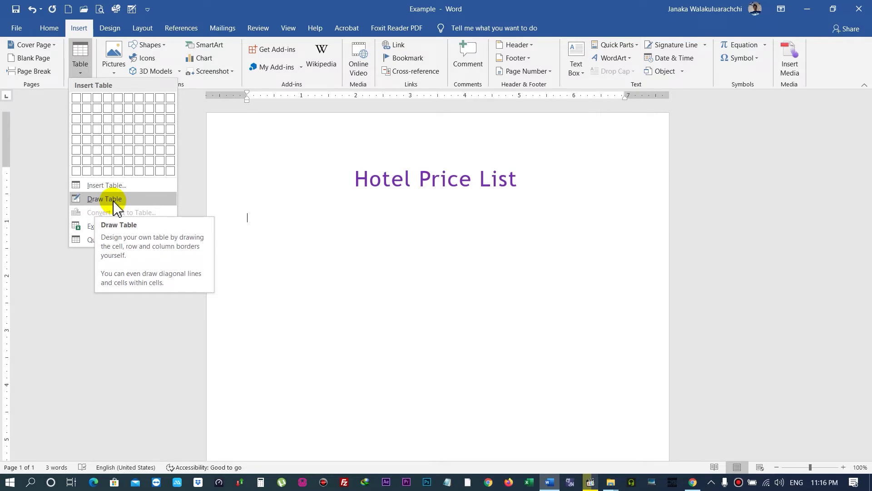
- Draw a table outline about 1.36 inches high below the title and divide it into five columns with four vertical lines
{"action": "left_click", "coordinate": [114, 199]}
{"action": "left_click_drag", "start_coordinate": [251, 215], "coordinate": [618, 289]}
{"action": "left_click_drag", "start_coordinate": [309, 216], "coordinate": [316, 280]}
{"action": "left_click_drag", "start_coordinate": [382, 216], "coordinate": [385, 286]}
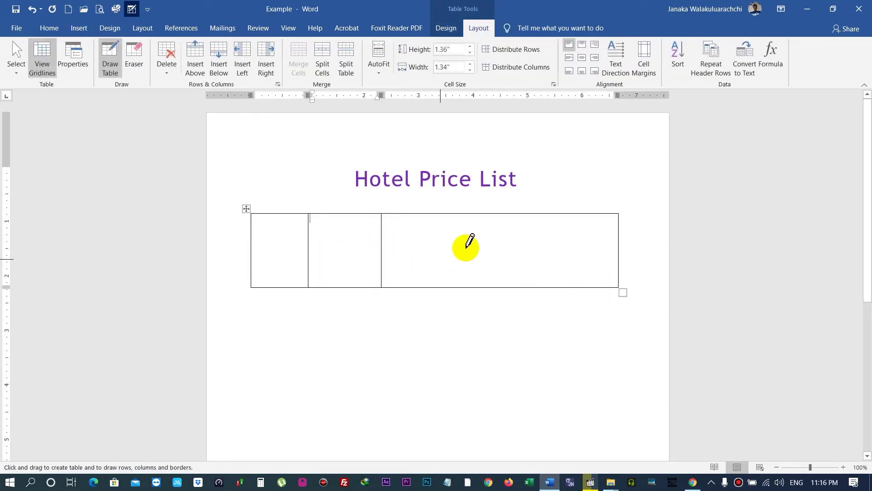
{"action": "mouse_move", "coordinate": [453, 214]}
{"action": "left_mouse_down"}
{"action": "mouse_move", "coordinate": [464, 271]}
{"action": "mouse_move", "coordinate": [457, 286]}
{"action": "left_mouse_up"}
{"action": "mouse_move", "coordinate": [527, 214]}
{"action": "left_mouse_down"}
{"action": "mouse_move", "coordinate": [531, 260]}
{"action": "mouse_move", "coordinate": [522, 275]}
{"action": "left_mouse_up"}
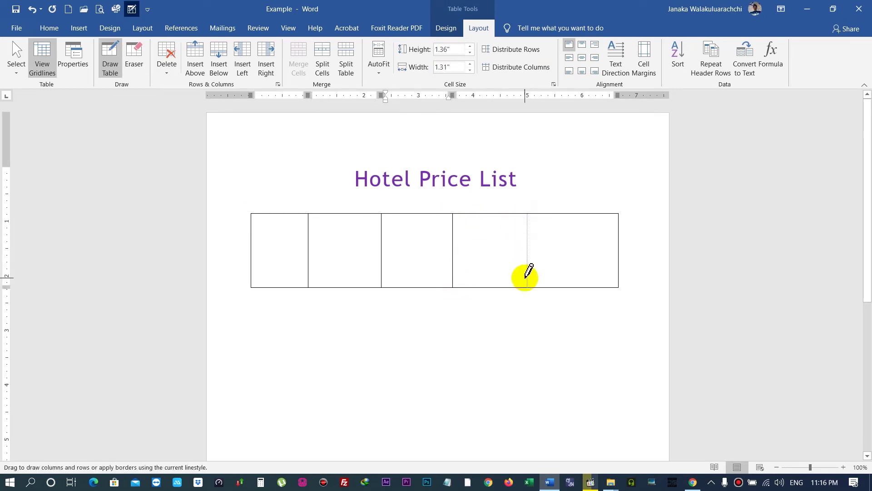
- Draw three horizontal lines splitting the hand-drawn table into four rows, and undo the entire drawn table
{"action": "mouse_move", "coordinate": [254, 228]}
{"action": "left_mouse_down"}
{"action": "mouse_move", "coordinate": [402, 220]}
{"action": "mouse_move", "coordinate": [591, 227]}
{"action": "left_mouse_up"}
{"action": "mouse_move", "coordinate": [254, 244]}
{"action": "left_mouse_down"}
{"action": "mouse_move", "coordinate": [550, 258]}
{"action": "mouse_move", "coordinate": [609, 240]}
{"action": "left_mouse_up"}
{"action": "left_click_drag", "start_coordinate": [257, 266], "coordinate": [607, 253]}
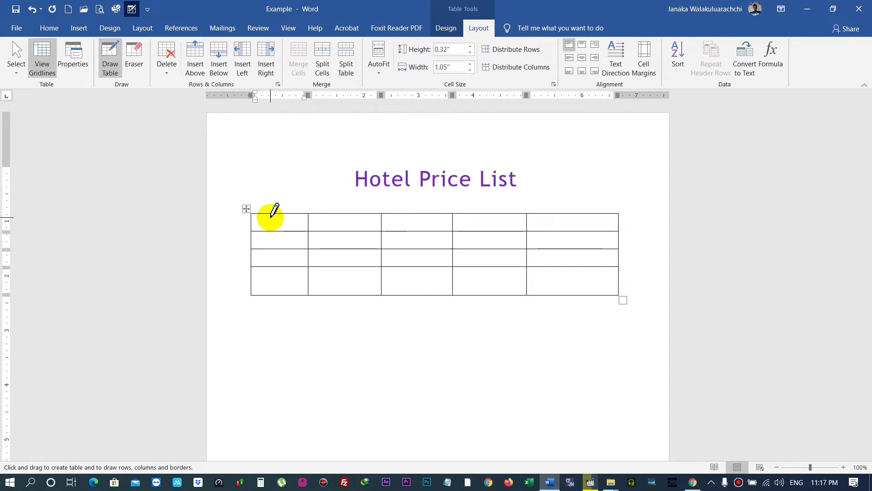
{"action": "left_click", "coordinate": [40, 9]}
{"action": "left_click", "coordinate": [50, 136]}
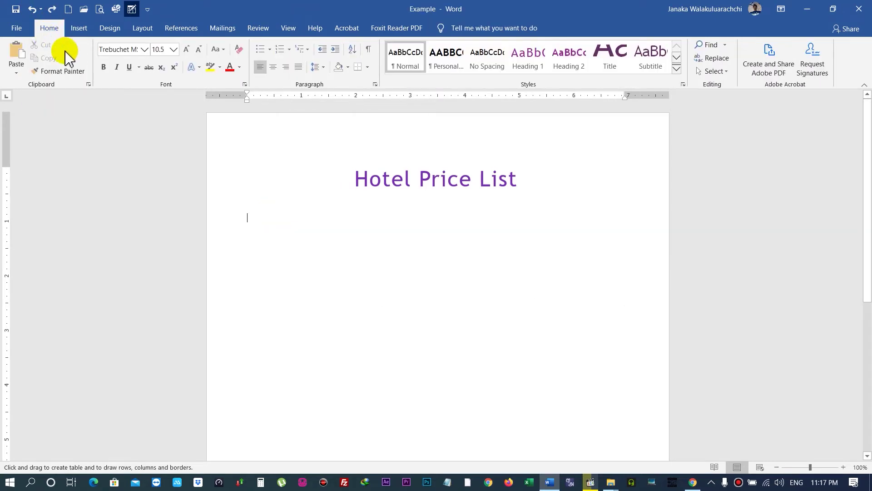
- Insert a table with four columns and three rows below the title
{"action": "left_click", "coordinate": [78, 28]}
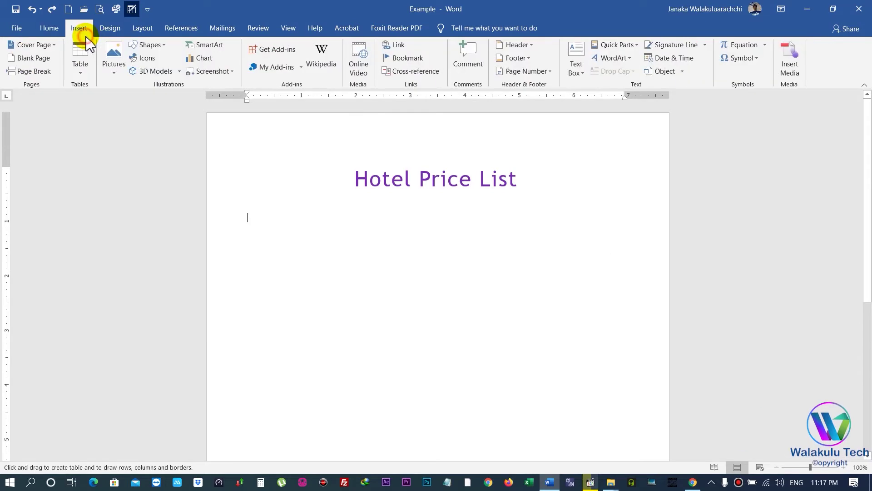
{"action": "left_click", "coordinate": [88, 69]}
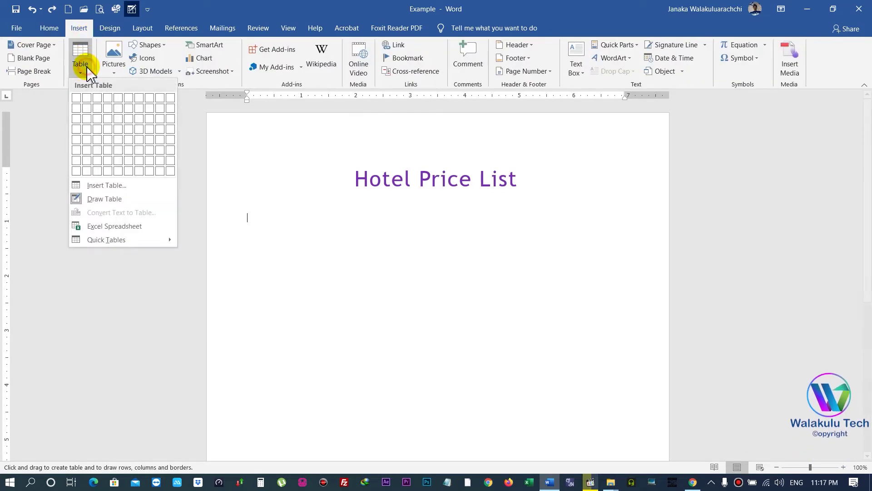
{"action": "left_click", "coordinate": [109, 119]}
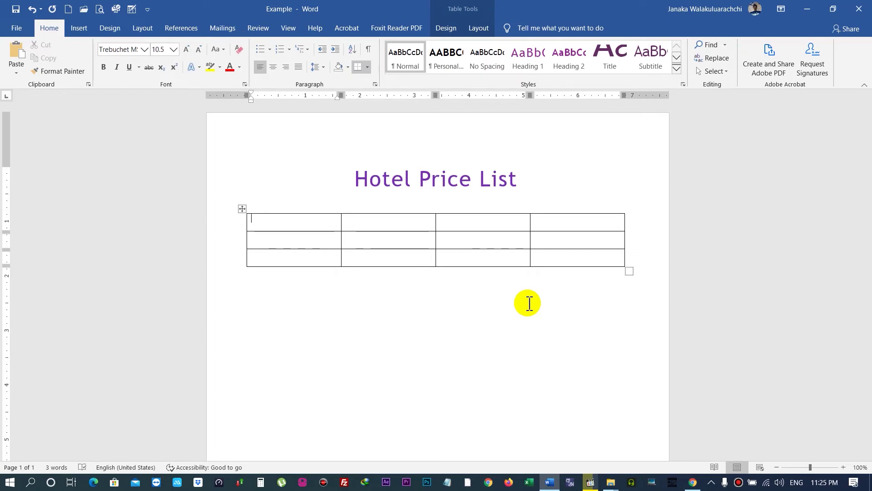
- Fill the table's header row with Location, Room Type, Price/Night and Price/Week
{"action": "type", "text": "ion"}
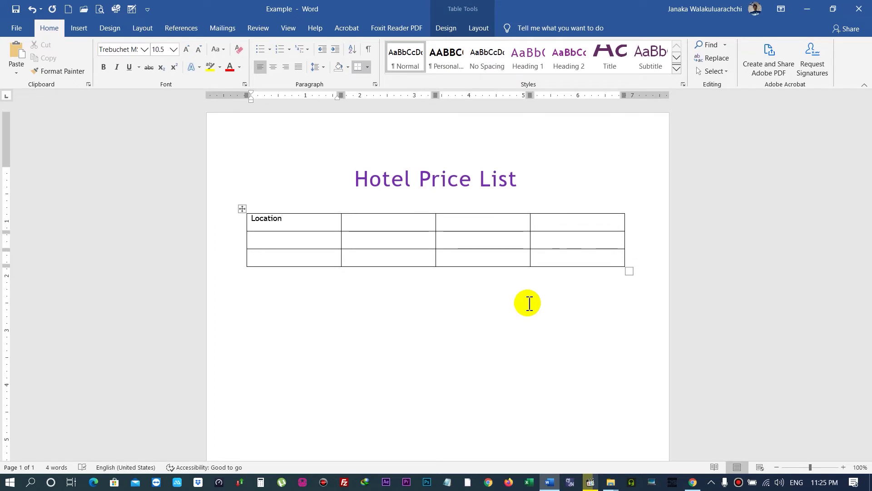
{"action": "key", "text": "Tab"}
{"action": "type", "text": "Roo"}
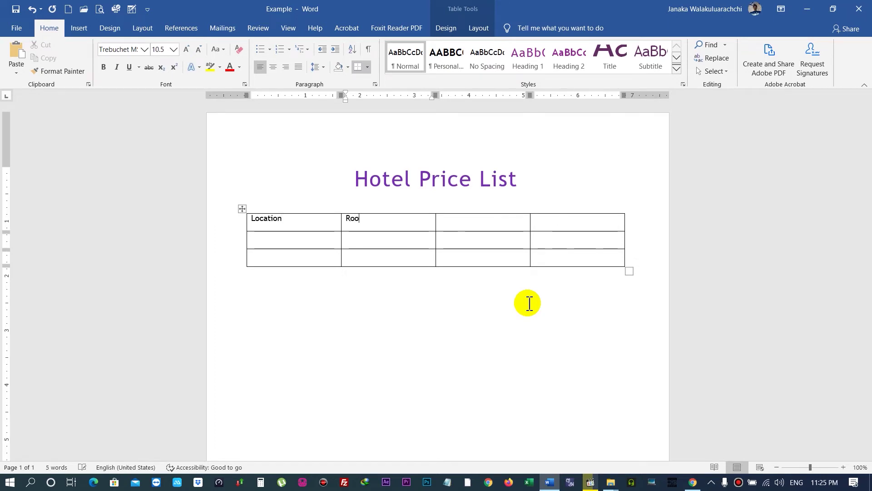
{"action": "type", "text": "m Type"}
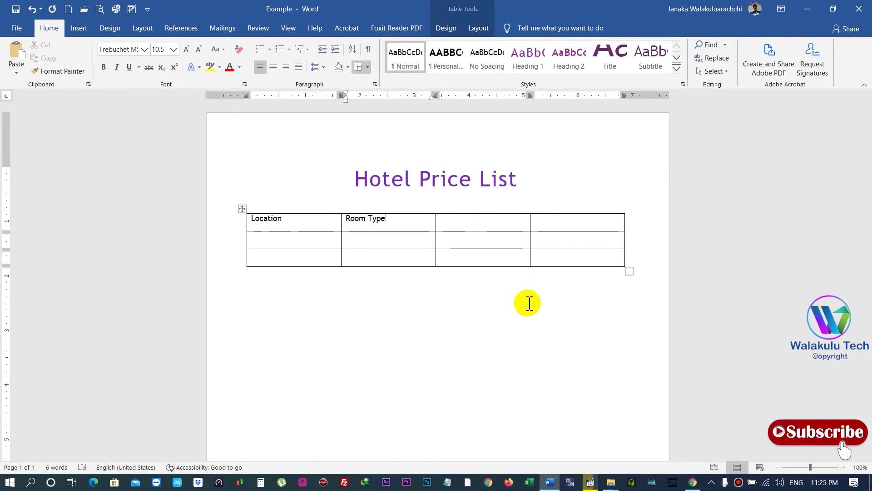
{"action": "key", "text": "Tab"}
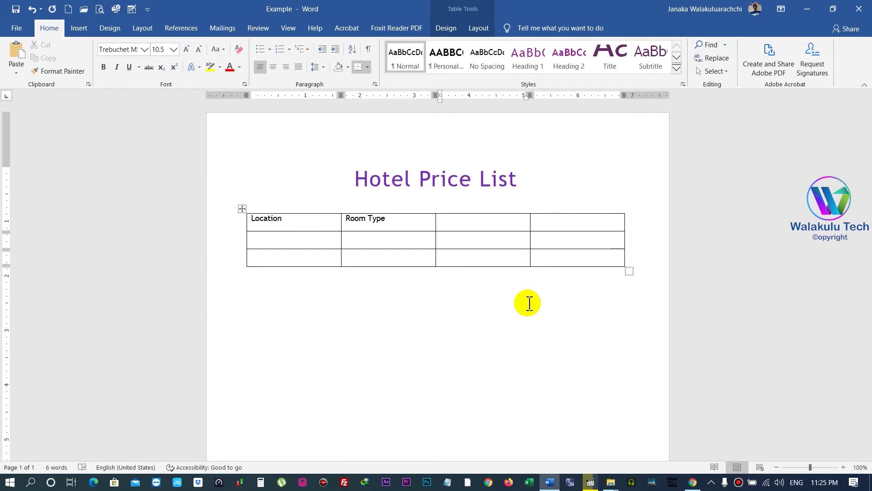
{"action": "type", "text": "Price/"}
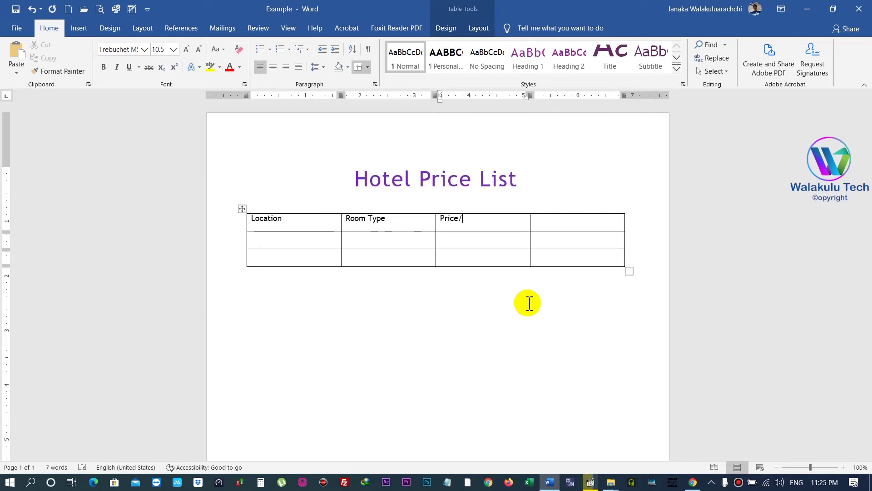
{"action": "type", "text": "Night"}
{"action": "key", "text": "Tab"}
{"action": "type", "text": "P"}
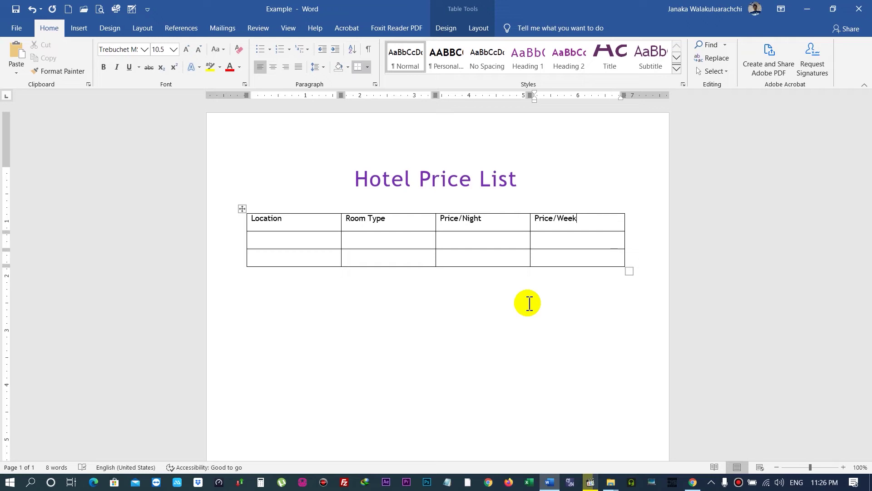
- Fill the second table row with Colombo, Deluxe, LKR. 5000.00 and LKR. 30000.00
{"action": "key", "text": "Tab"}
{"action": "type", "text": "olomb"}
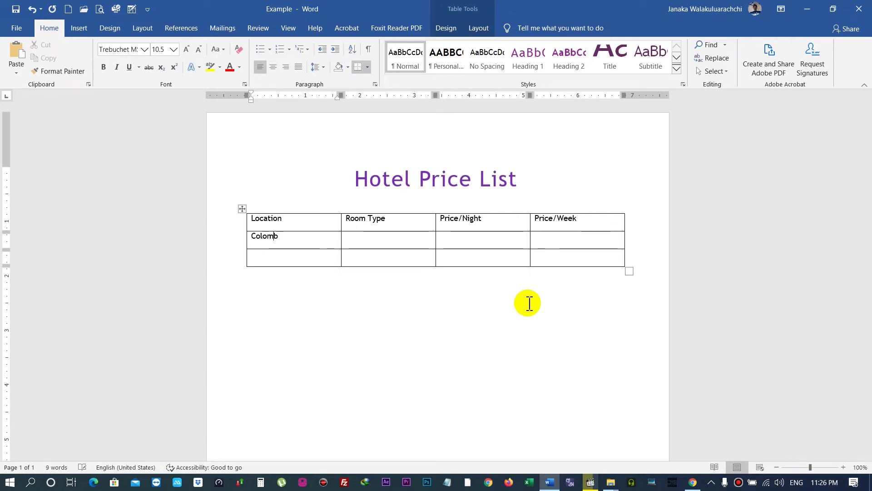
{"action": "type", "text": "o"}
{"action": "key", "text": "Tab"}
{"action": "type", "text": "Delu"}
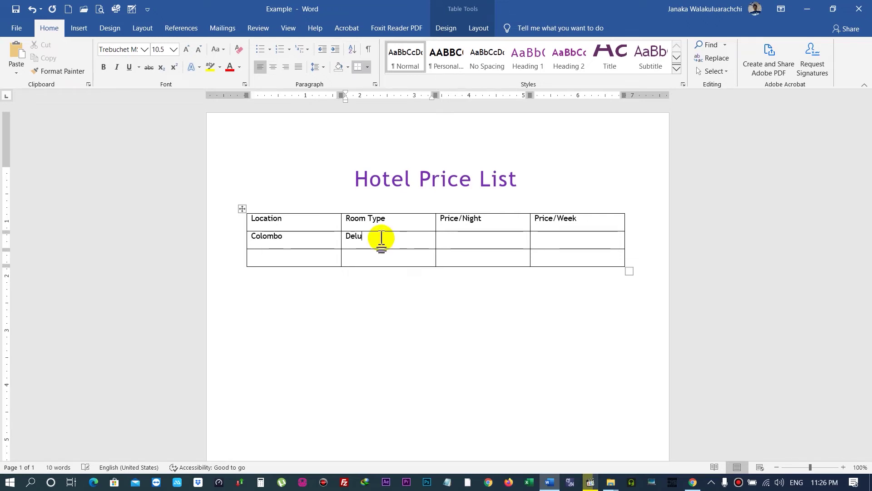
{"action": "type", "text": "xe"}
{"action": "key", "text": "Tab"}
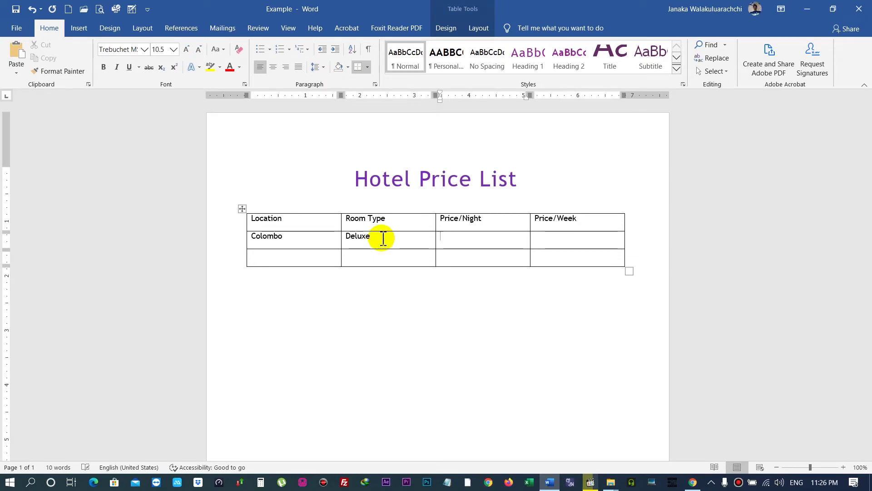
{"action": "type", "text": "LKR. 5000.00"}
{"action": "key", "text": "Tab"}
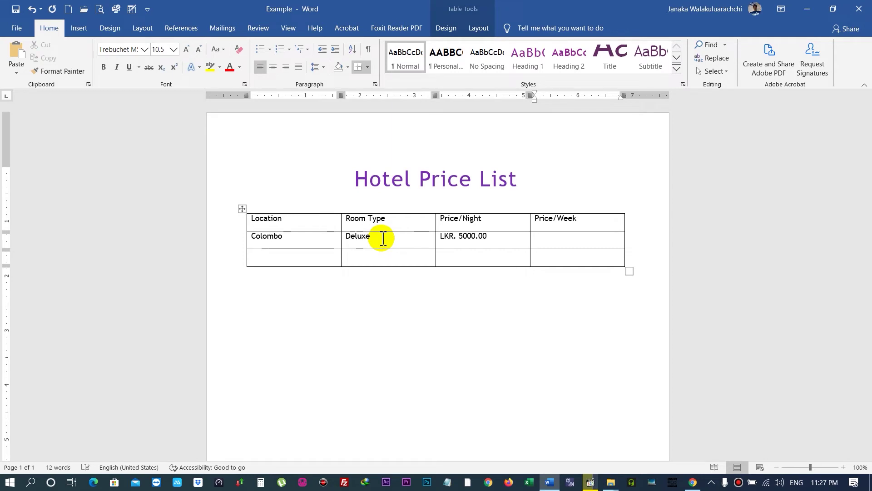
{"action": "type", "text": "LKR. 30000"}
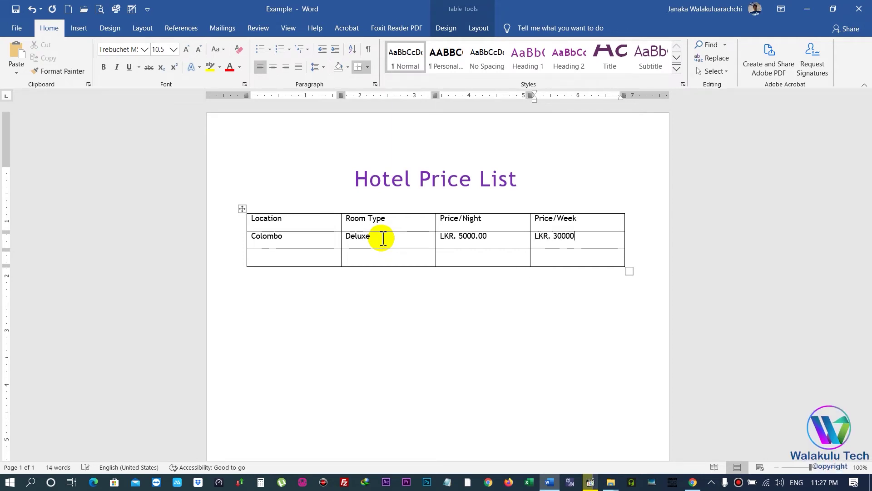
{"action": "type", "text": ".00"}
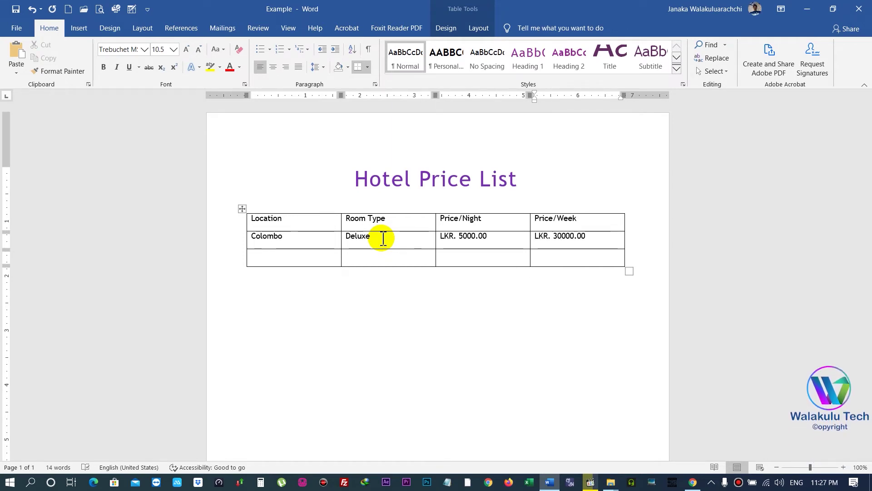
- Fill the third table row with Kandy, Deluxe, LKR. 4000.00 and LKR. 25000.00
{"action": "key", "text": "Tab"}
{"action": "type", "text": "Kandy"}
{"action": "key", "text": "Tab"}
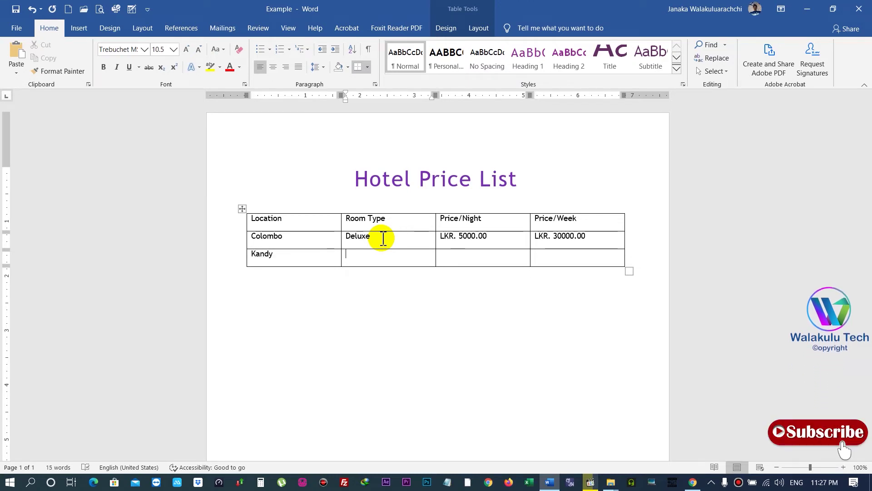
{"action": "type", "text": "Deluxe"}
{"action": "key", "text": "Tab"}
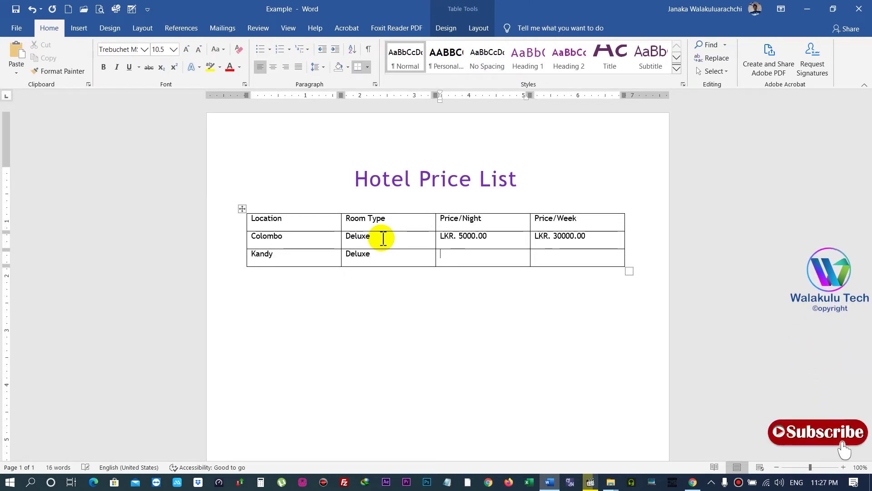
{"action": "type", "text": "LKR. 4000"}
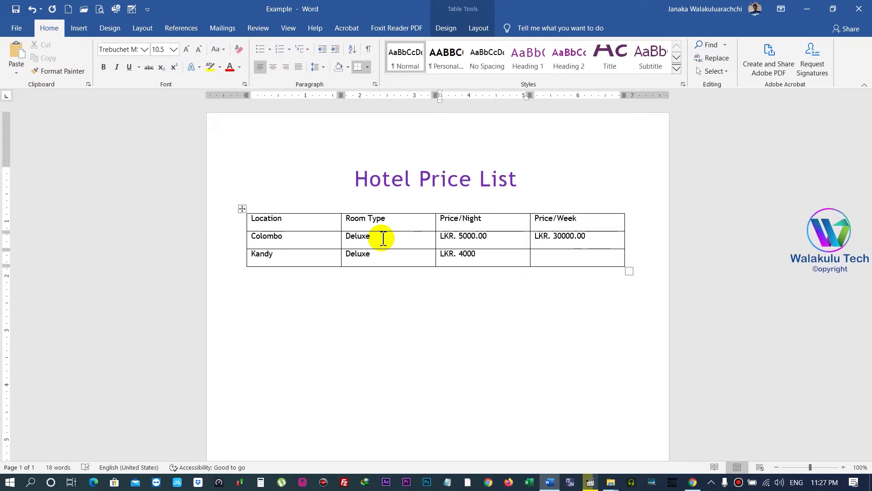
{"action": "type", "text": ".00"}
{"action": "key", "text": "Tab"}
{"action": "type", "text": "LKR."}
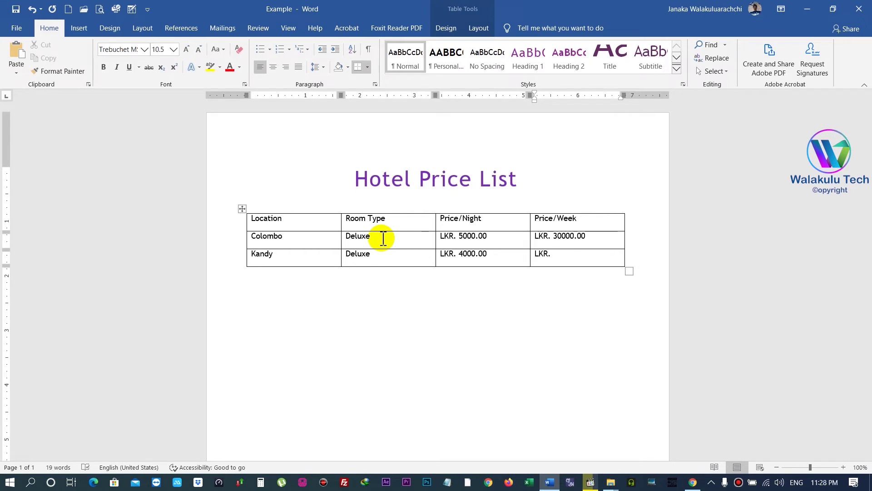
{"action": "key", "text": "Tab"}
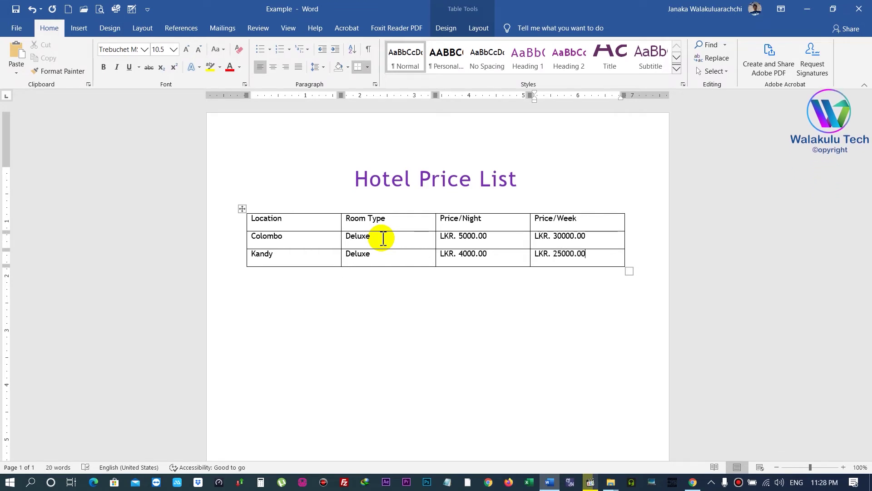
- Add a new row at the end of the price table and enter Anuradhapura as its location
{"action": "key", "text": "ctrl+z"}
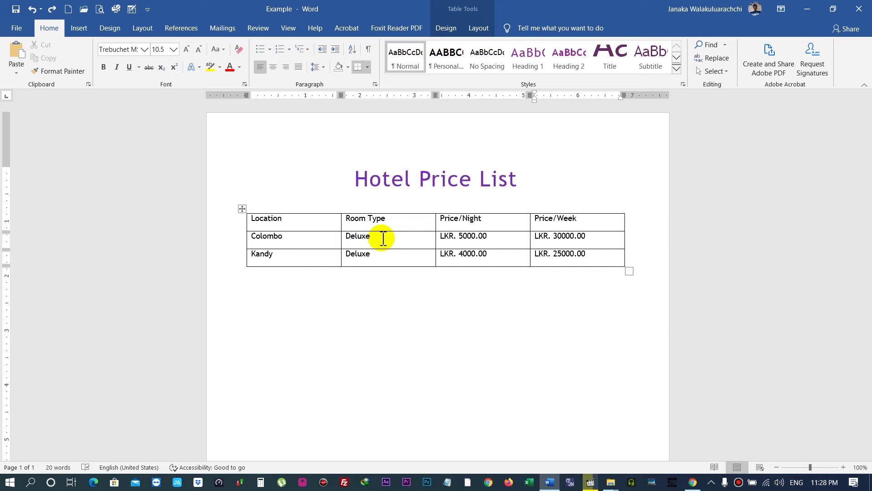
{"action": "key", "text": "Tab"}
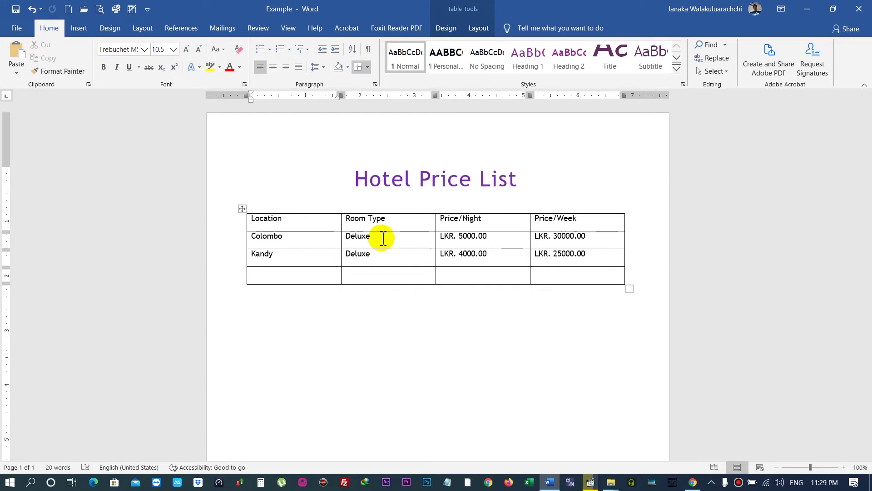
{"action": "type", "text": "Anuradhapura"}
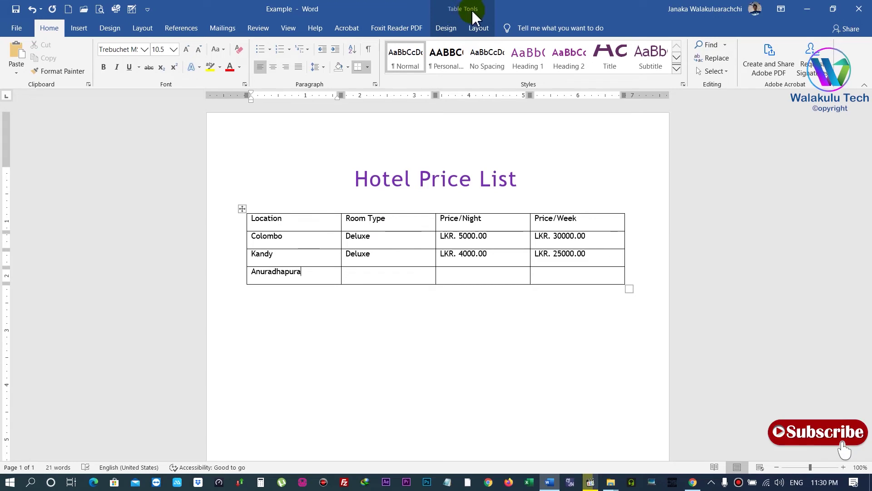
{"action": "left_click", "coordinate": [446, 28]}
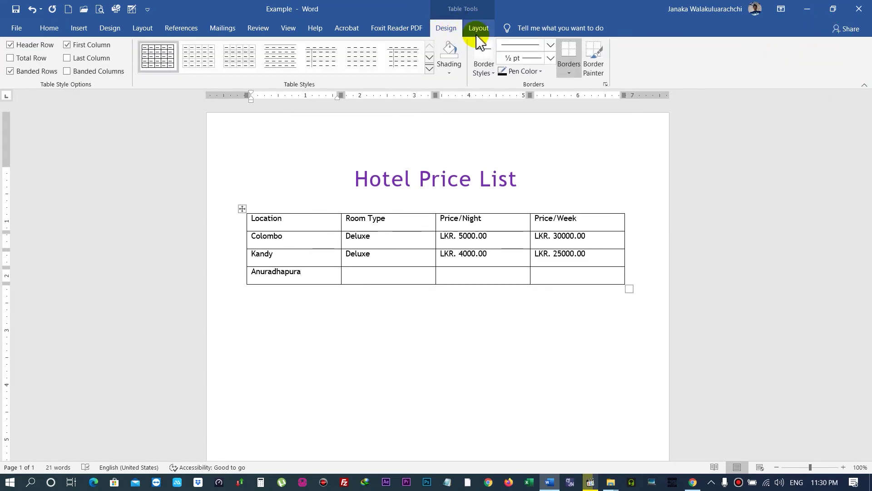
{"action": "left_click", "coordinate": [478, 30]}
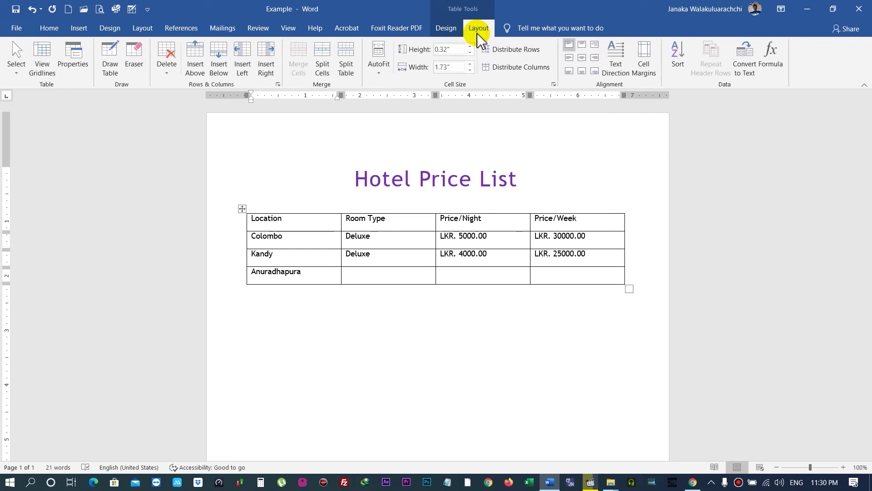
{"action": "left_click", "coordinate": [456, 30]}
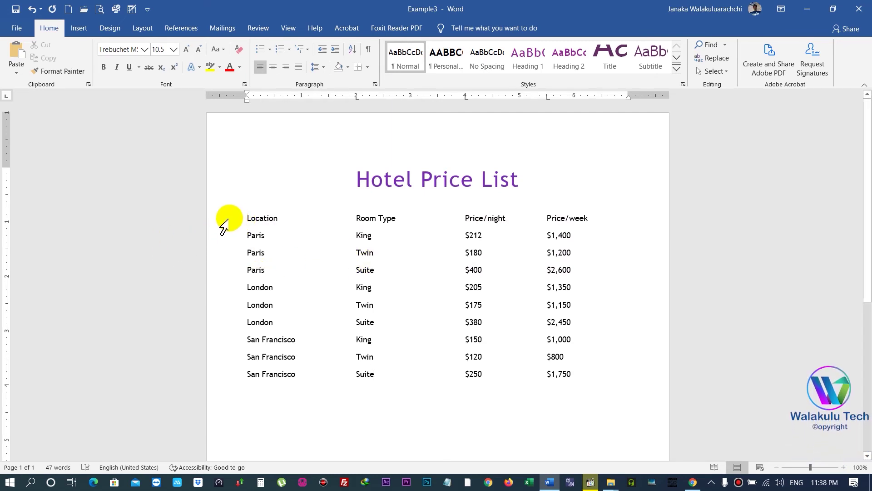
- Select the price list text from the Location heading line to the last San Francisco line and open the Convert Text to Table settings
{"action": "left_click_drag", "start_coordinate": [224, 226], "coordinate": [226, 380]}
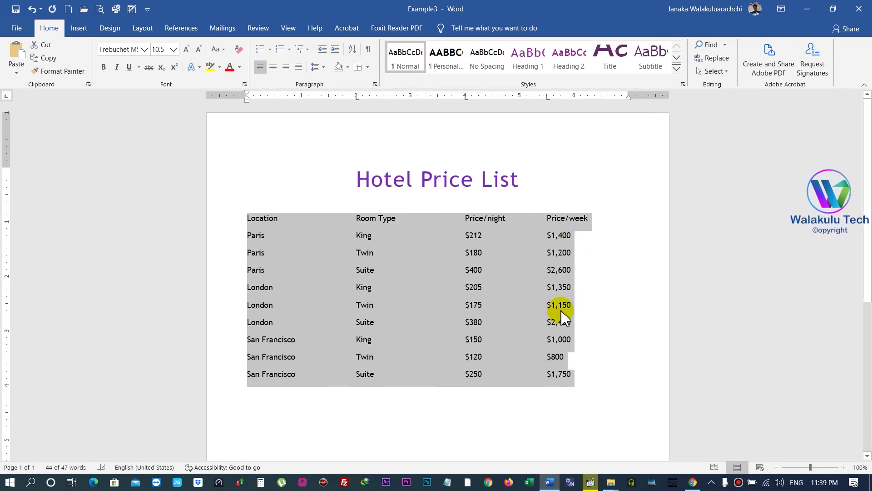
{"action": "left_click", "coordinate": [79, 29]}
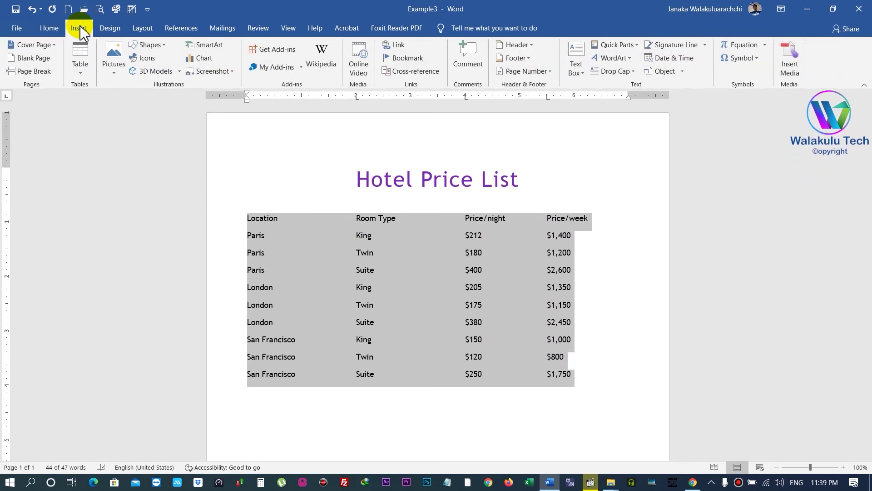
{"action": "left_click", "coordinate": [84, 75]}
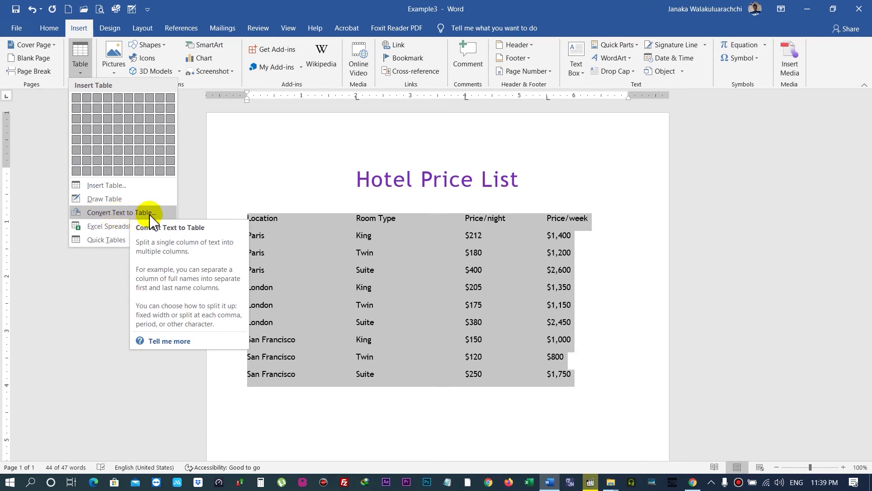
{"action": "left_click", "coordinate": [104, 215]}
{"action": "left_click_drag", "start_coordinate": [443, 153], "coordinate": [684, 127]}
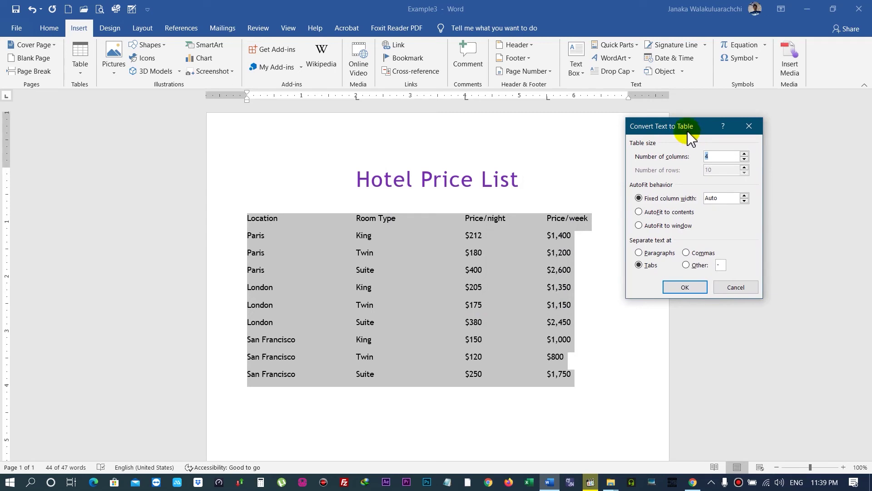
{"action": "mouse_move", "coordinate": [695, 132]}
{"action": "left_mouse_down"}
{"action": "mouse_move", "coordinate": [717, 132]}
{"action": "mouse_move", "coordinate": [688, 131]}
{"action": "left_mouse_up"}
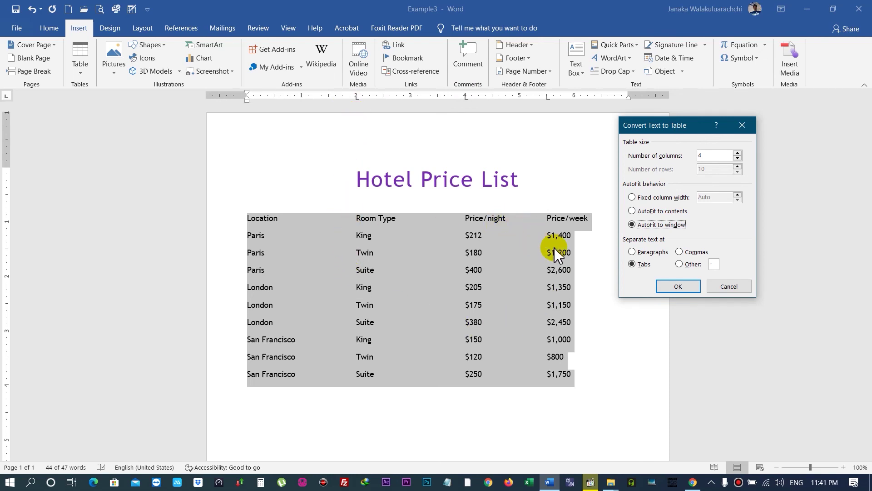
- Convert the selected text into a four-column table with AutoFit to window, separating the text at tabs
{"action": "left_click", "coordinate": [635, 265]}
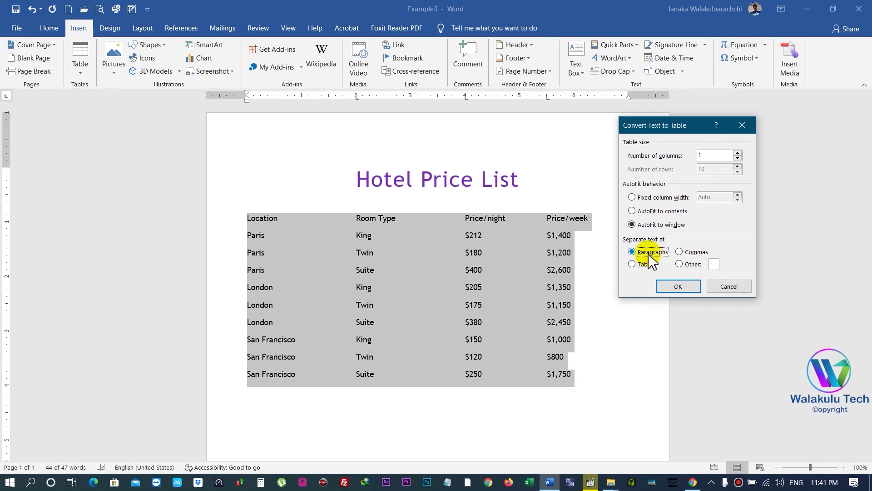
{"action": "left_click", "coordinate": [679, 252]}
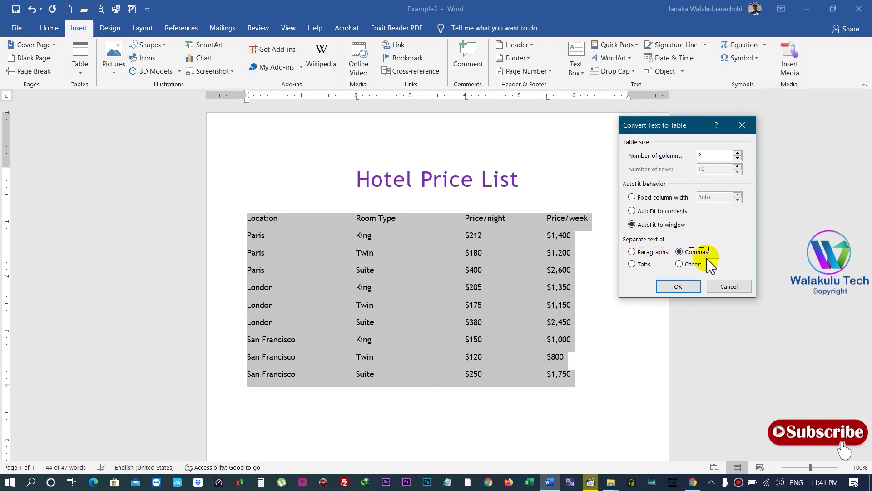
{"action": "left_click", "coordinate": [680, 265]}
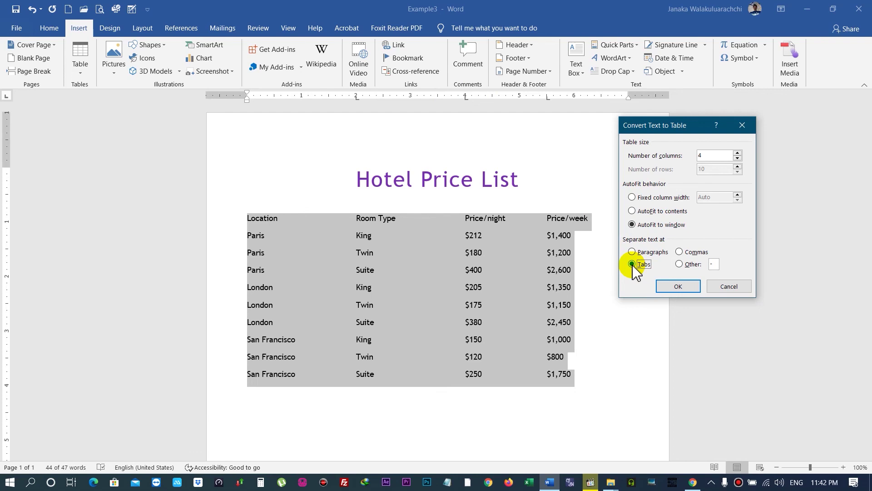
{"action": "left_click", "coordinate": [671, 287]}
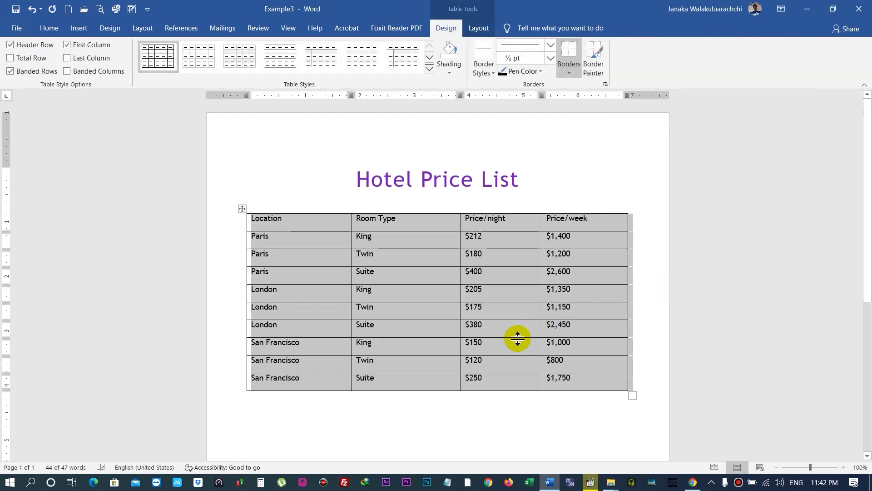
{"action": "left_click", "coordinate": [639, 383]}
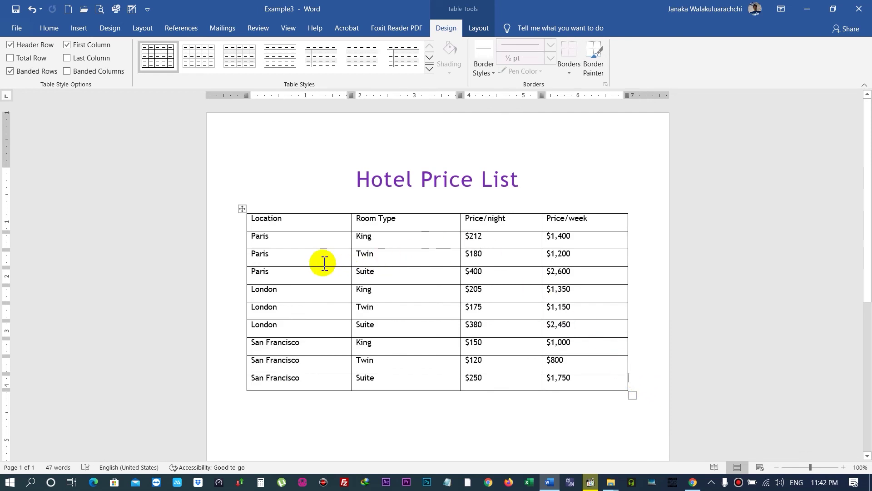